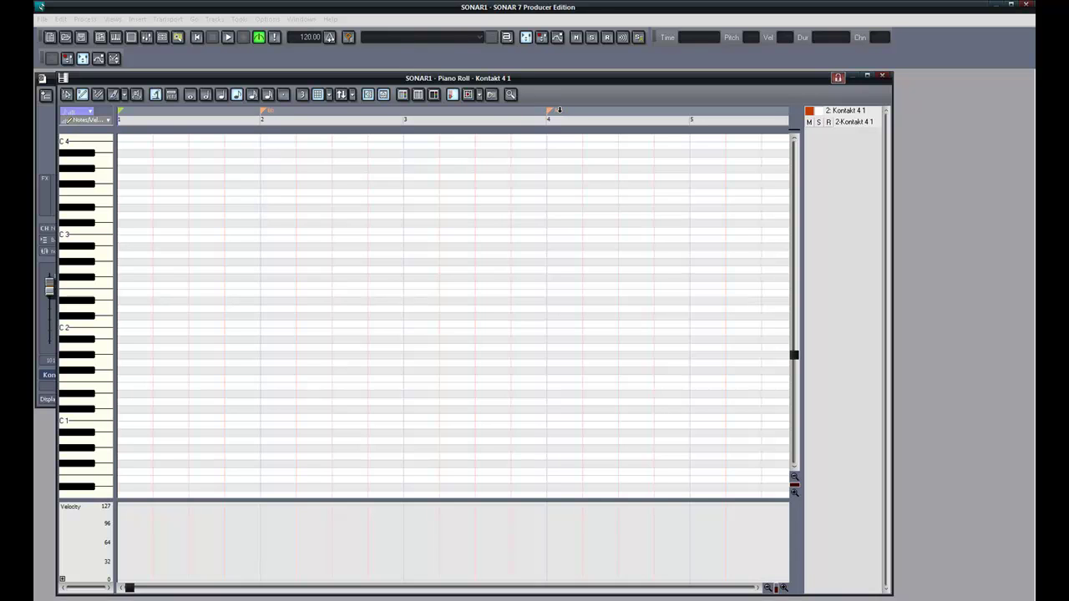
Drag the synth rack into view so its Kontakt 4 1 entry sits over the empty piano roll
{"action": "left_click_drag", "start_coordinate": [129, 588], "coordinate": [103, 567]}
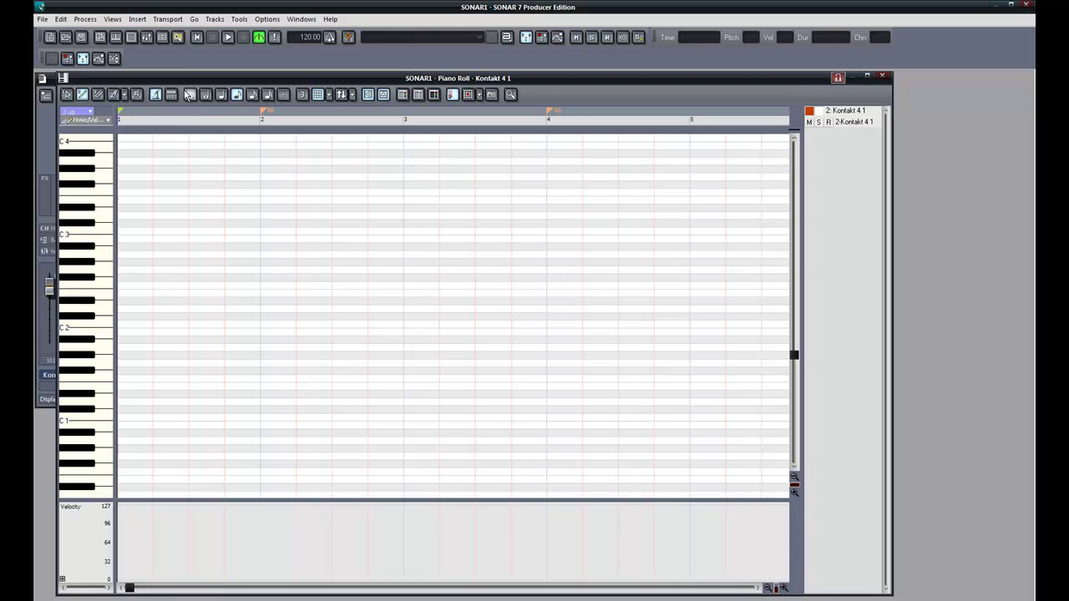
Open the Kontakt 4 1 instrument window from the synth rack, then close the rack
{"action": "left_click", "coordinate": [162, 39]}
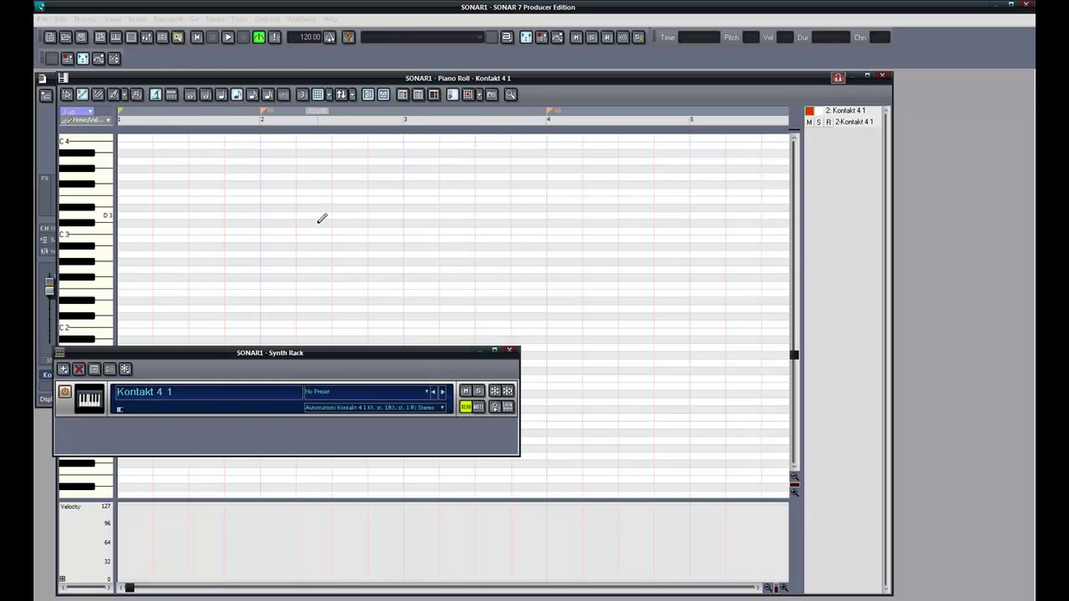
{"action": "double_click", "coordinate": [280, 410]}
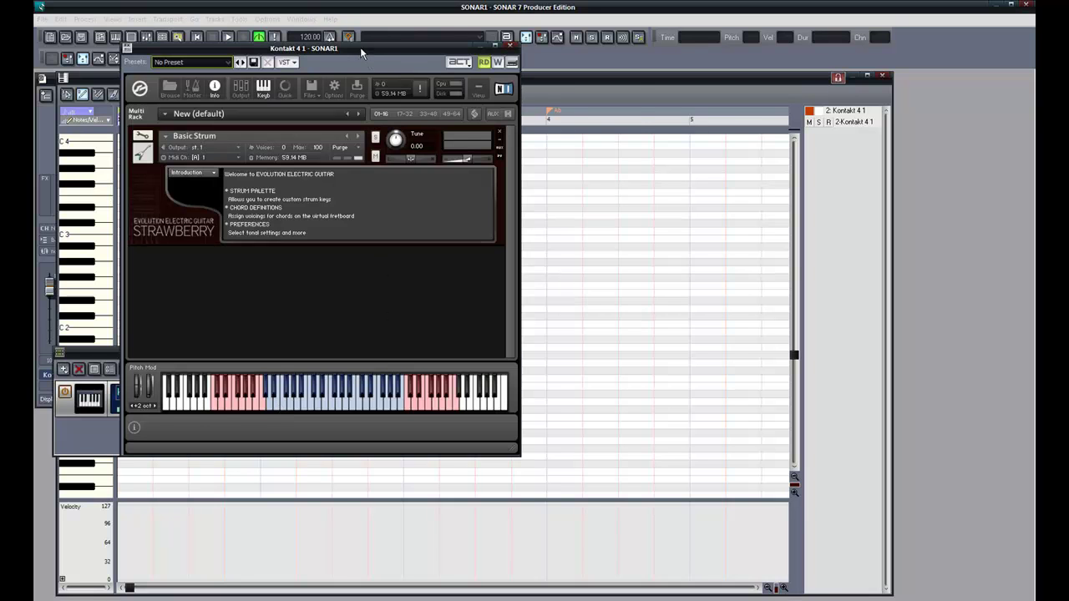
{"action": "left_click_drag", "start_coordinate": [360, 48], "coordinate": [556, 117]}
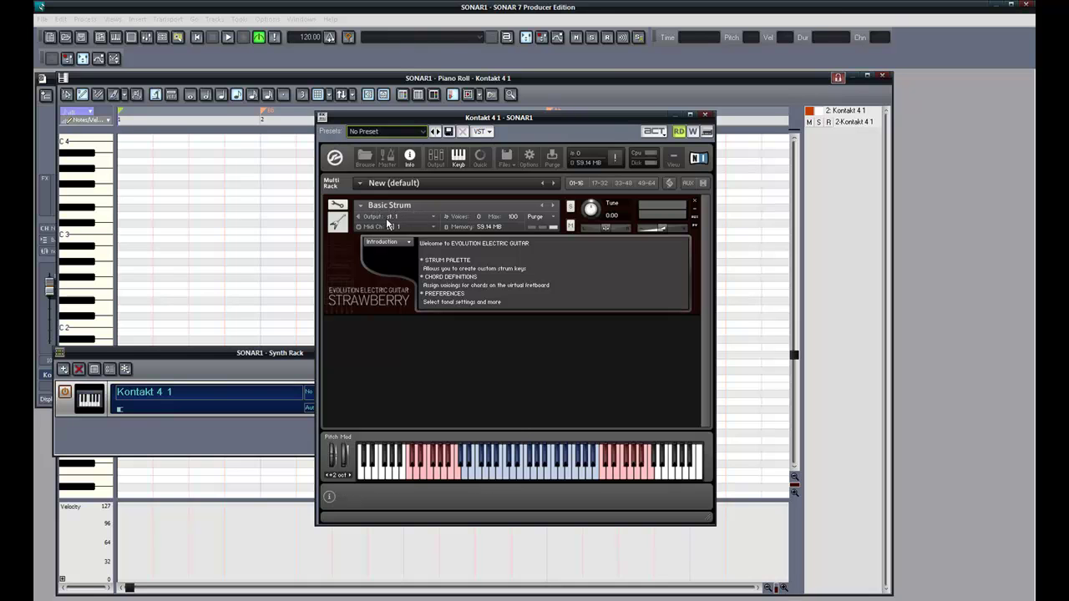
{"action": "left_click_drag", "start_coordinate": [249, 359], "coordinate": [251, 411]}
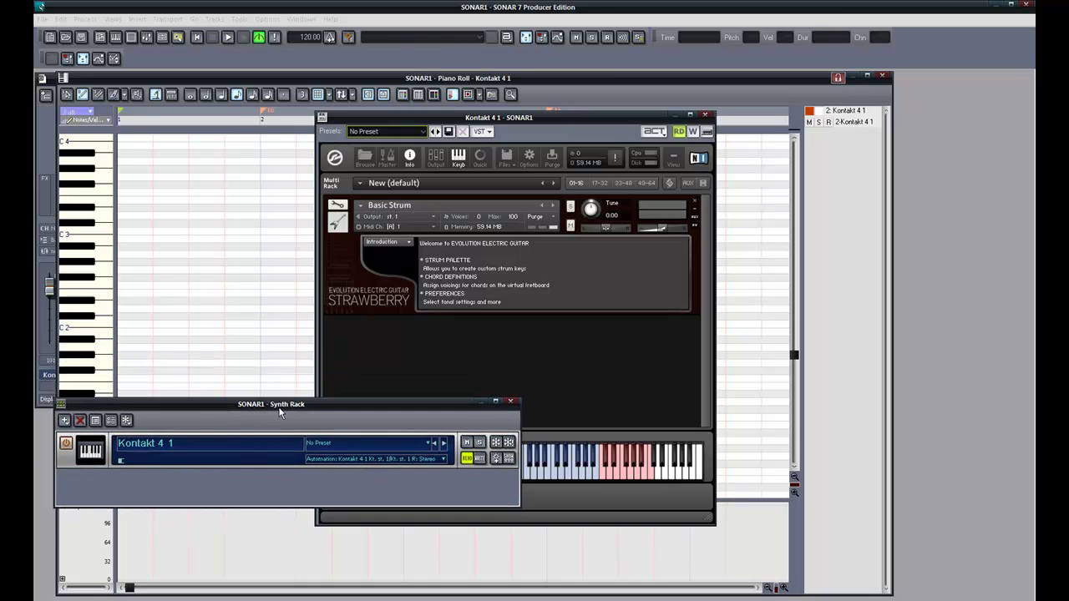
{"action": "left_click", "coordinate": [511, 402]}
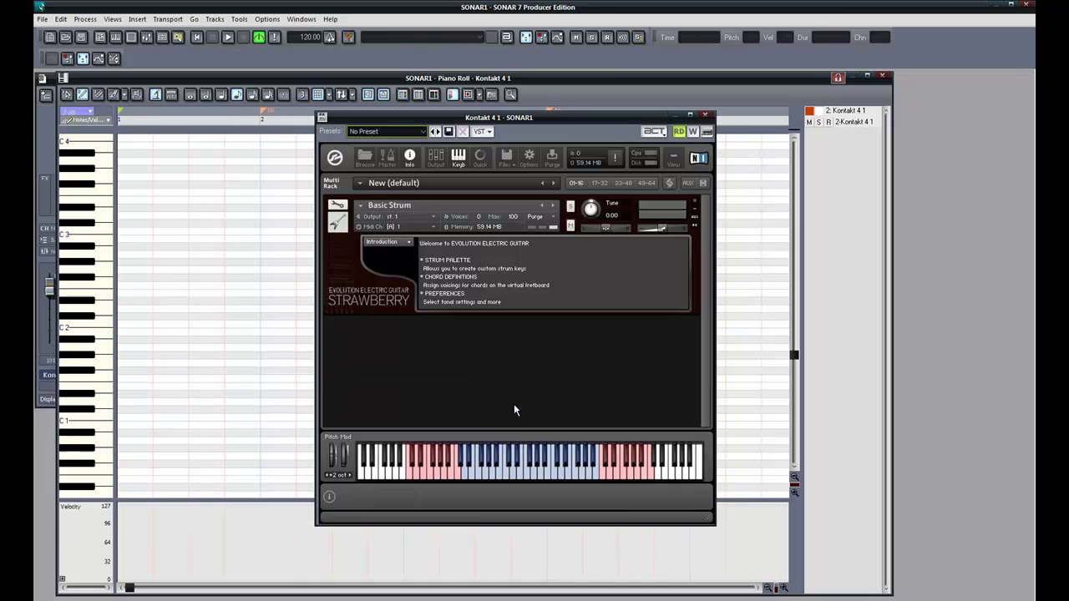
Switch the Basic Strum guitar panel to Strum Palette after viewing Chord Definitions
{"action": "left_click", "coordinate": [395, 244]}
{"action": "left_click", "coordinate": [393, 264]}
{"action": "left_click", "coordinate": [394, 244]}
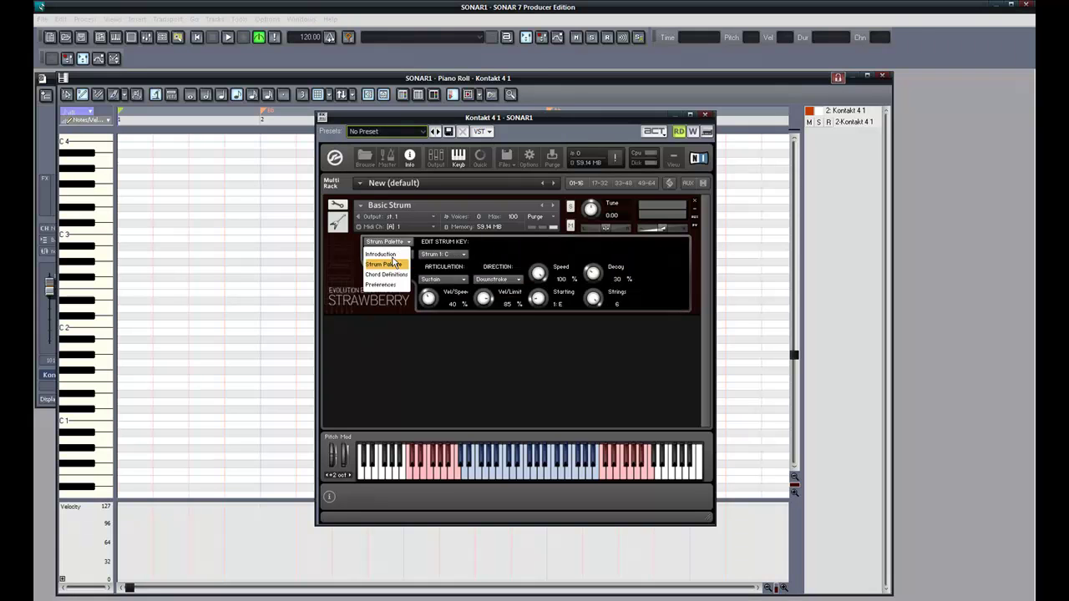
{"action": "left_click", "coordinate": [387, 274]}
{"action": "left_click", "coordinate": [394, 244]}
{"action": "left_click", "coordinate": [386, 264]}
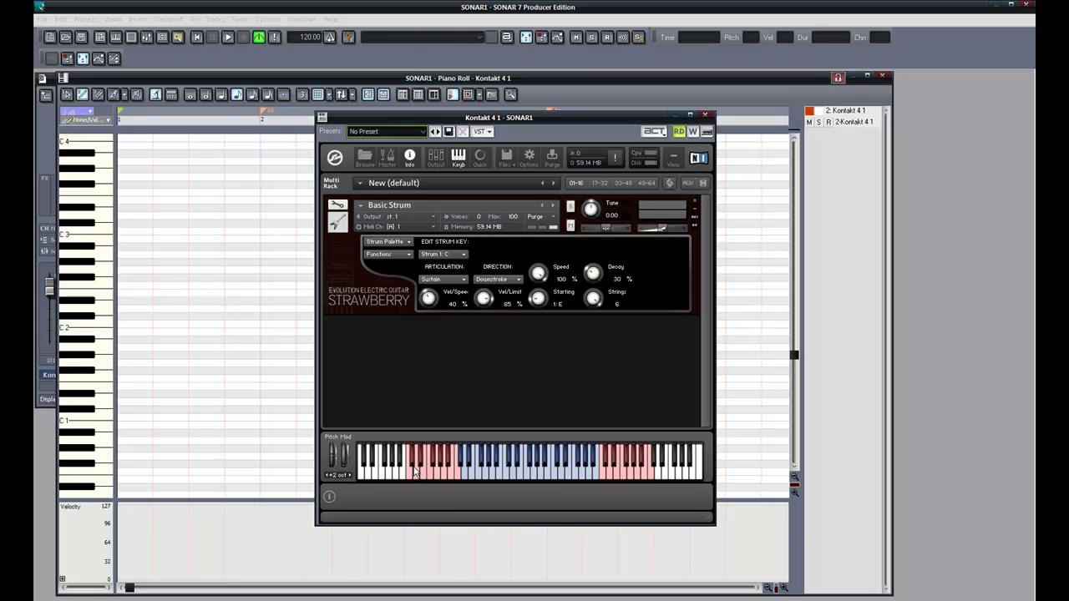
{"action": "left_click_drag", "start_coordinate": [566, 118], "coordinate": [774, 131]}
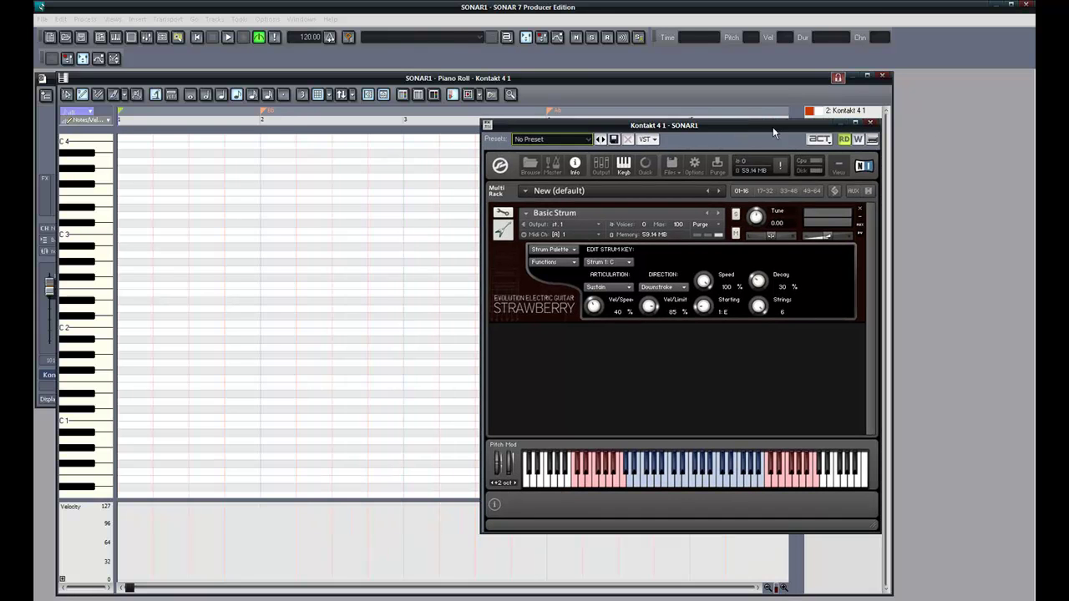
Close Kontakt and draw a one-bar Bb2 note starting at bar 2
{"action": "left_click", "coordinate": [872, 123]}
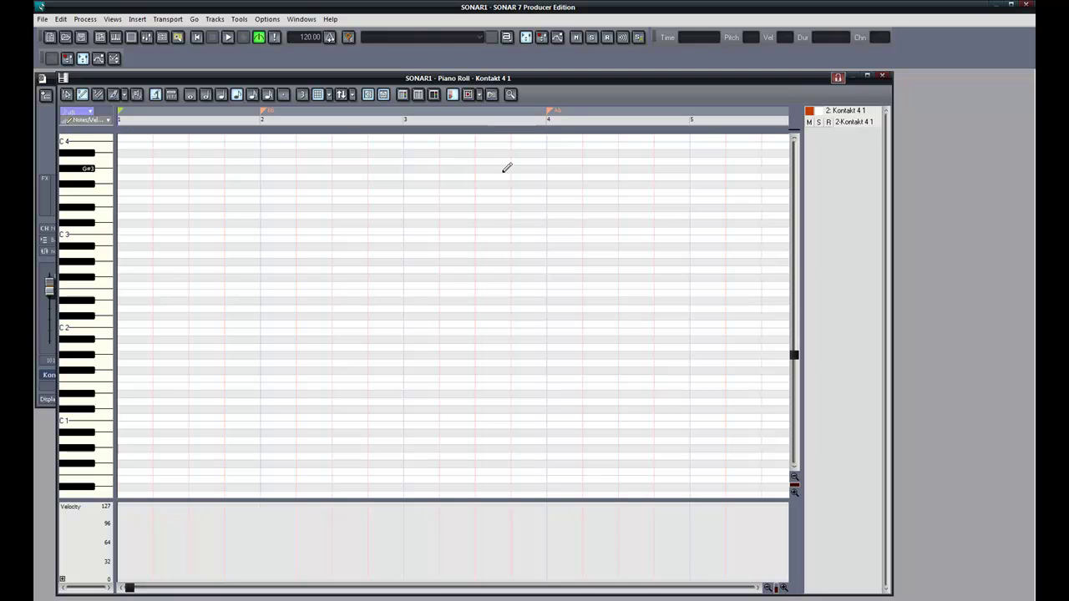
{"action": "left_click", "coordinate": [256, 124]}
{"action": "scroll", "coordinate": [321, 184], "scroll_direction": "up", "scroll_amount": 1}
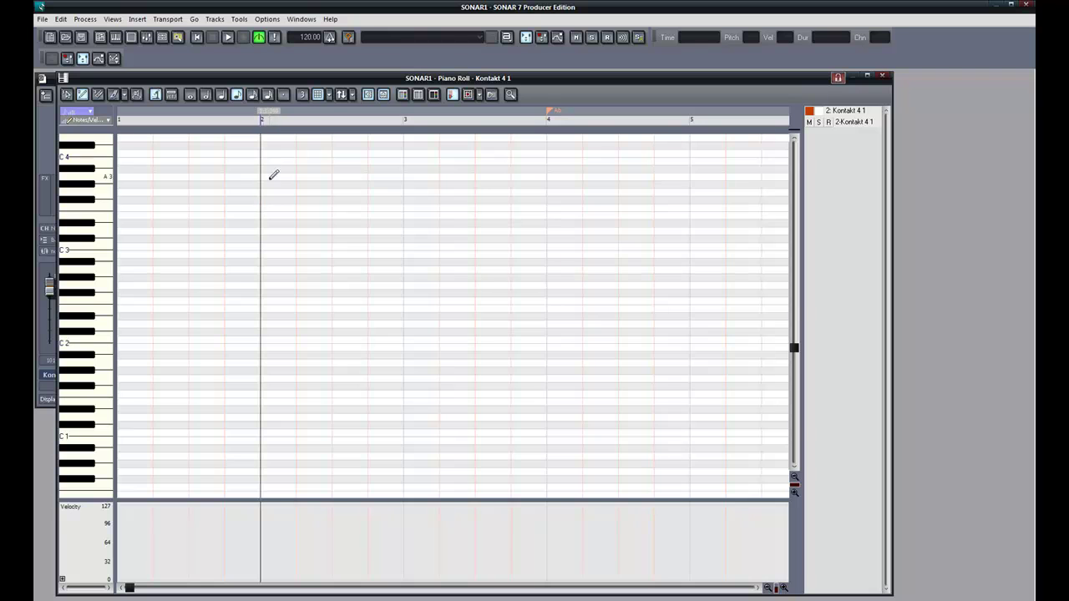
{"action": "left_click", "coordinate": [265, 246]}
{"action": "mouse_move", "coordinate": [265, 244]}
{"action": "left_mouse_down"}
{"action": "mouse_move", "coordinate": [266, 255]}
{"action": "mouse_move", "coordinate": [264, 229]}
{"action": "mouse_move", "coordinate": [261, 273]}
{"action": "mouse_move", "coordinate": [264, 264]}
{"action": "left_mouse_up"}
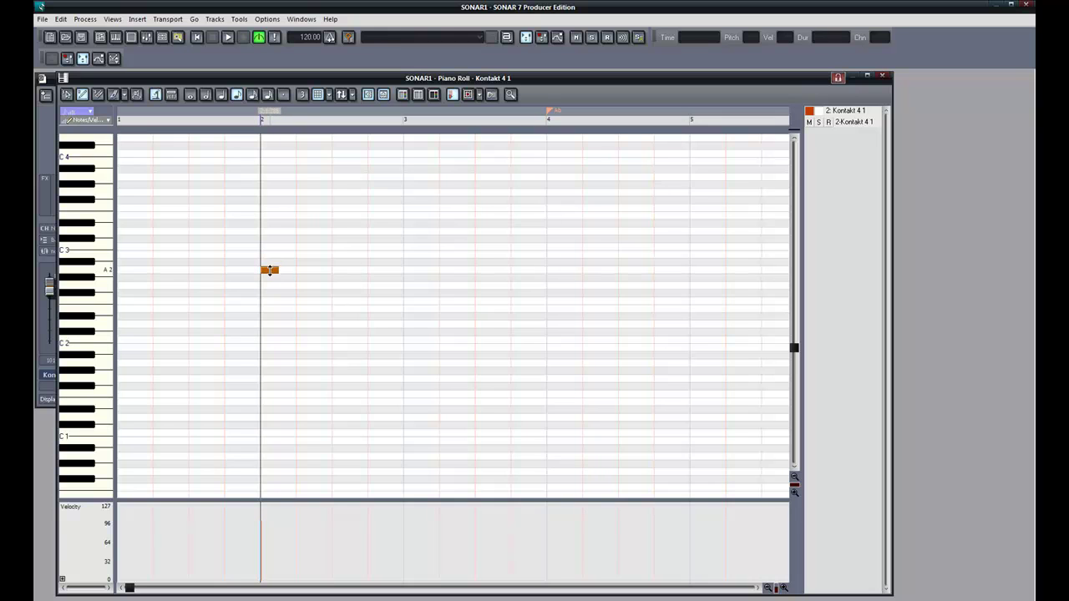
{"action": "left_click_drag", "start_coordinate": [269, 270], "coordinate": [270, 264]}
{"action": "left_click_drag", "start_coordinate": [278, 262], "coordinate": [404, 258]}
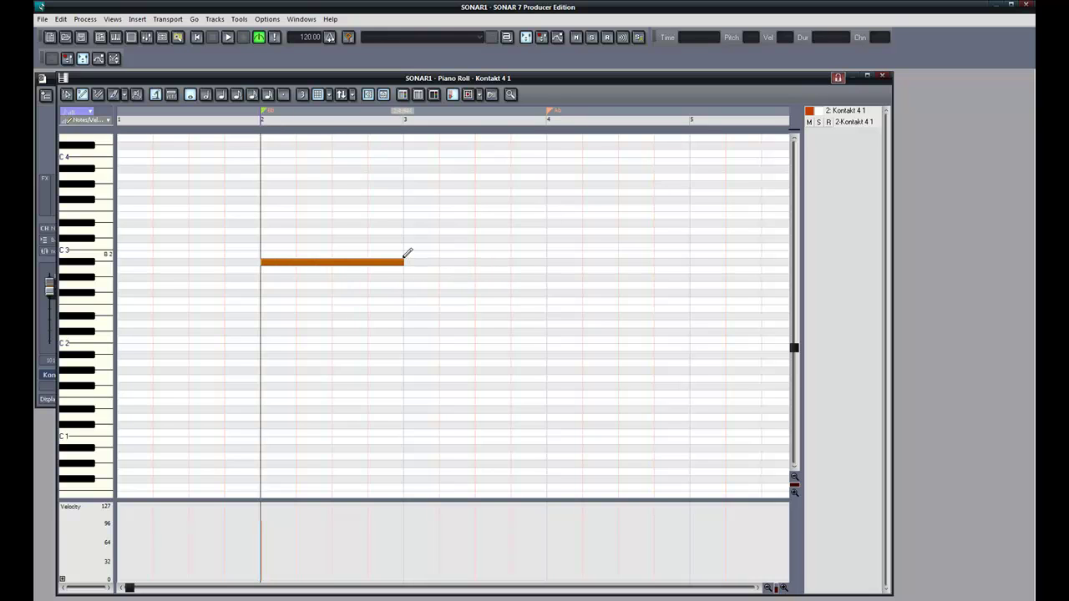
Draw a short C1 strum-key note at the start of bar 2
{"action": "scroll", "coordinate": [281, 336], "scroll_direction": "down", "scroll_amount": 2}
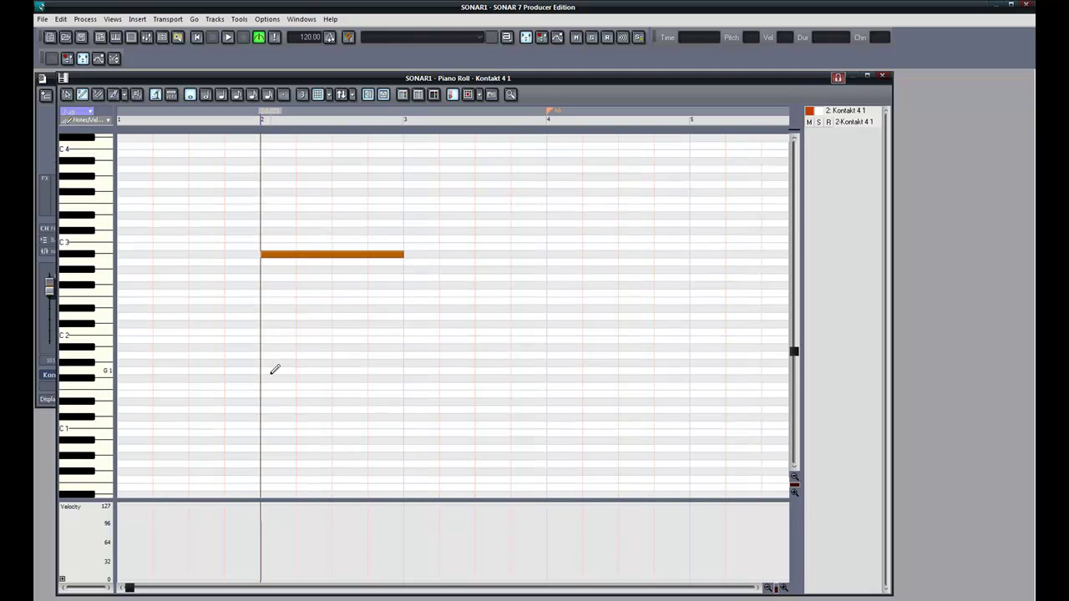
{"action": "scroll", "coordinate": [251, 380], "scroll_direction": "up", "scroll_amount": 1}
{"action": "scroll", "coordinate": [252, 380], "scroll_direction": "down", "scroll_amount": 1}
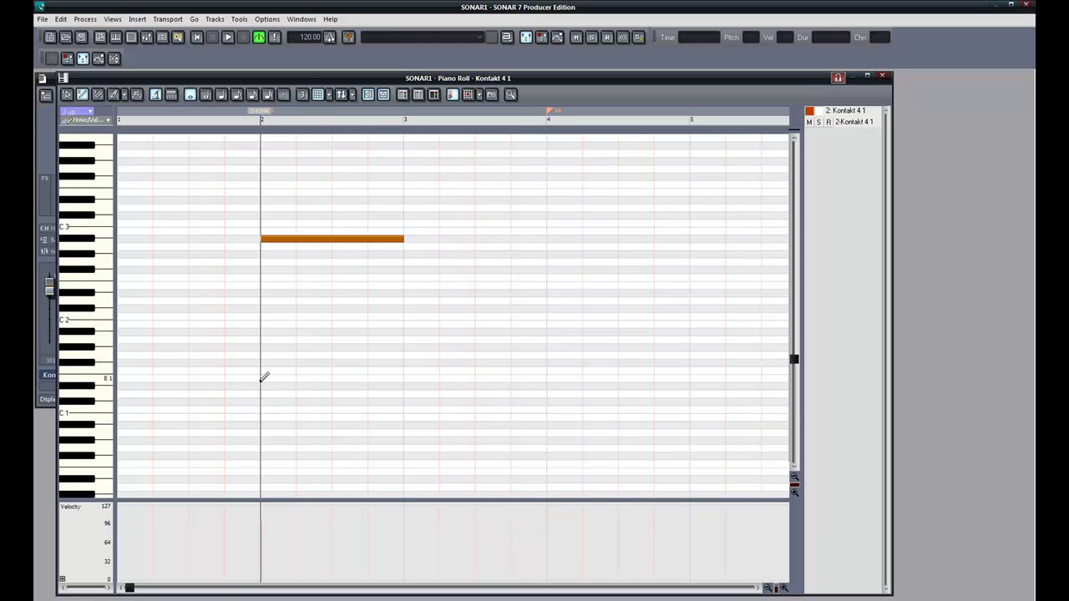
{"action": "left_click_drag", "start_coordinate": [265, 367], "coordinate": [266, 409]}
{"action": "left_click_drag", "start_coordinate": [376, 408], "coordinate": [284, 409]}
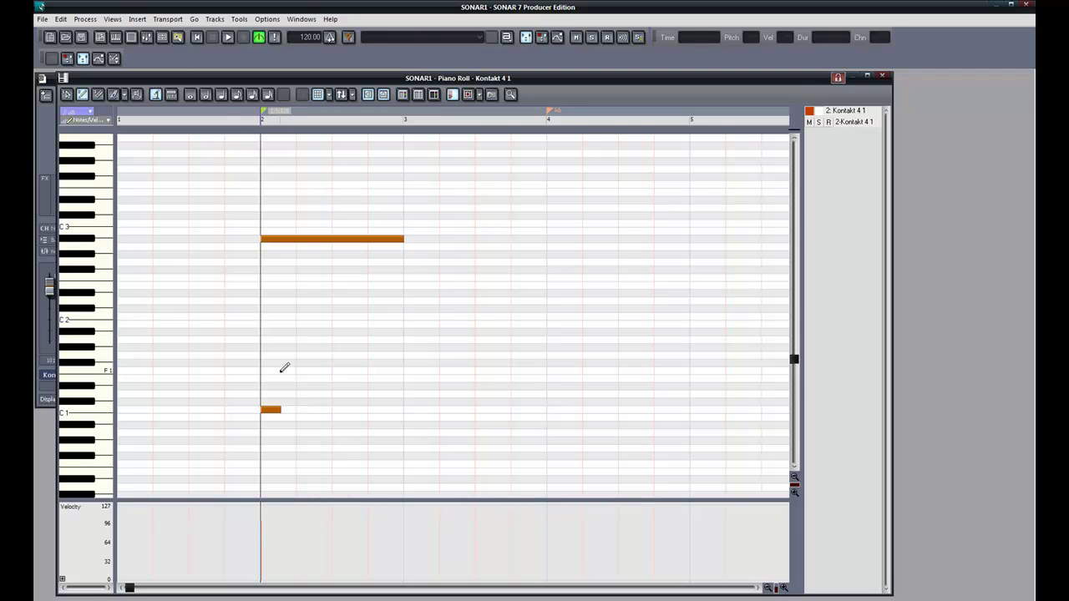
{"action": "left_click", "coordinate": [165, 37]}
{"action": "double_click", "coordinate": [296, 458]}
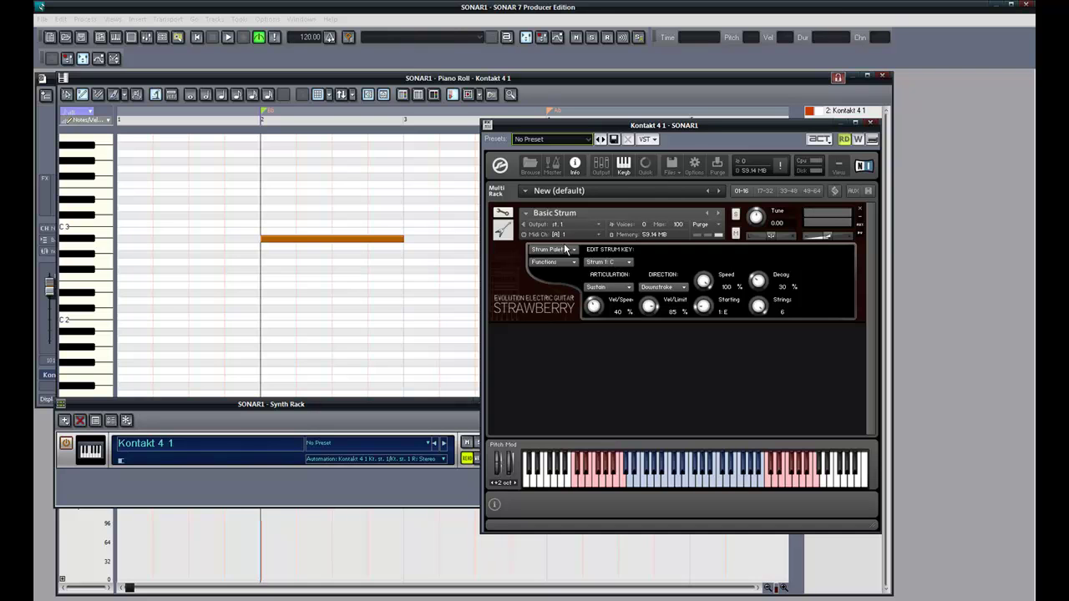
{"action": "left_click", "coordinate": [625, 263]}
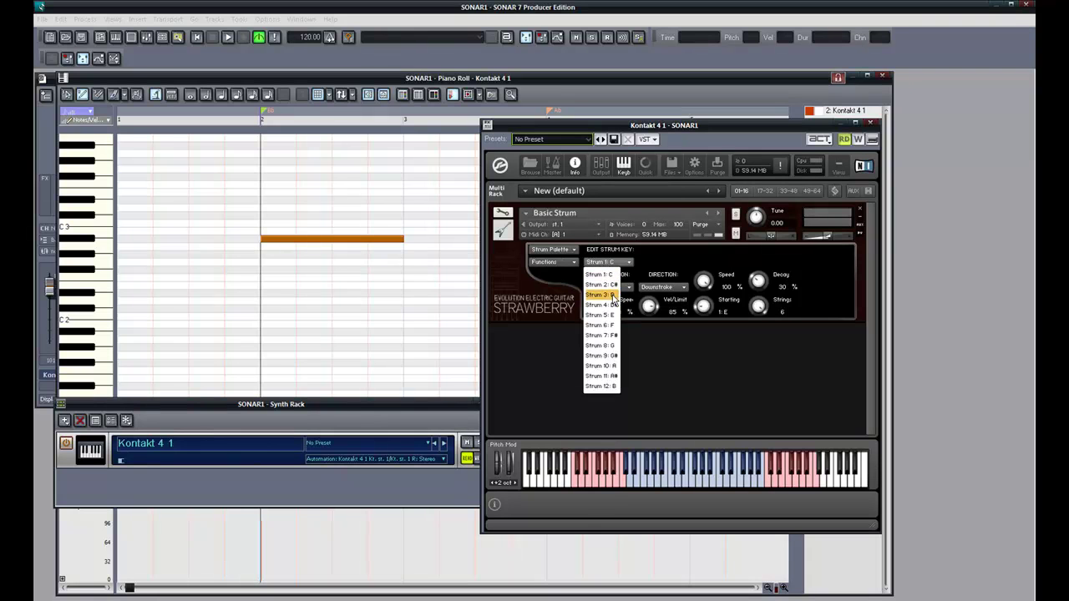
{"action": "left_click", "coordinate": [576, 265]}
{"action": "left_click", "coordinate": [577, 265]}
{"action": "left_click", "coordinate": [555, 285]}
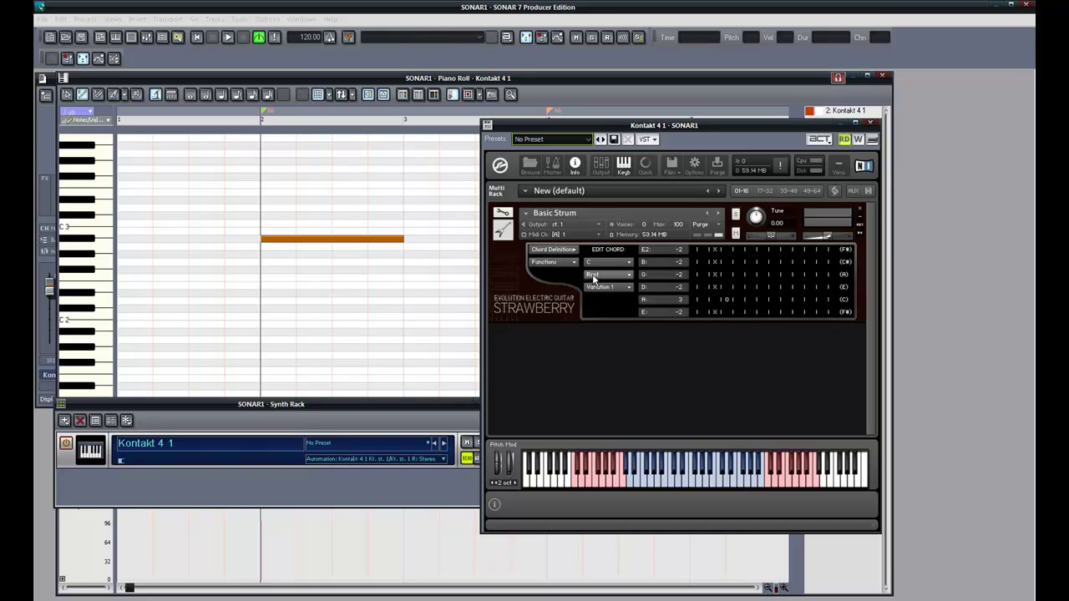
{"action": "left_click", "coordinate": [573, 262]}
{"action": "left_click", "coordinate": [570, 268]}
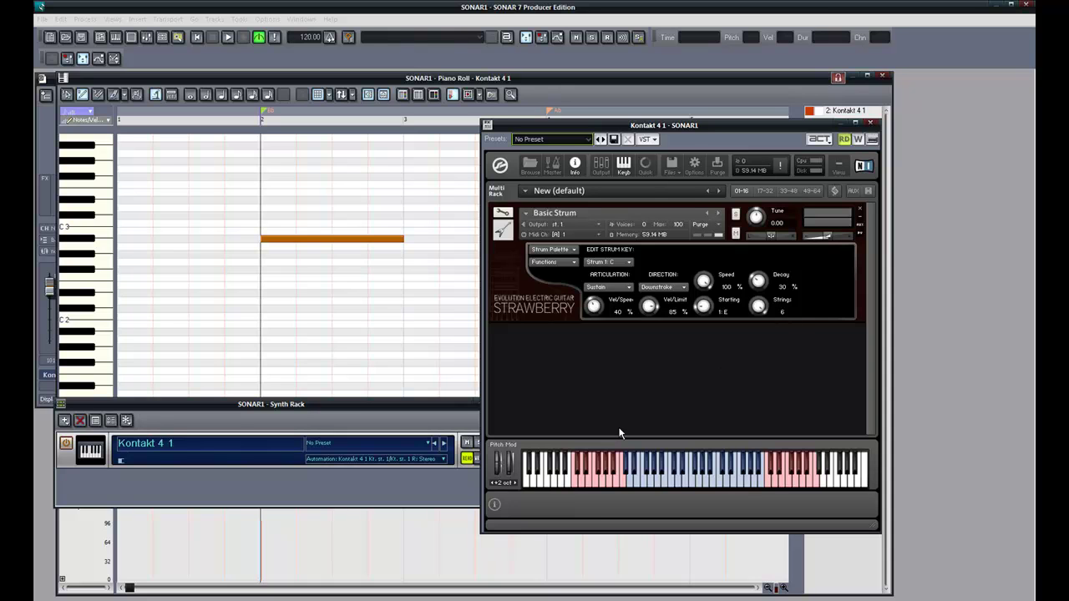
{"action": "left_click", "coordinate": [577, 483]}
{"action": "left_click", "coordinate": [872, 124]}
{"action": "left_click", "coordinate": [511, 402]}
{"action": "scroll", "coordinate": [507, 382], "scroll_direction": "down", "scroll_amount": 1}
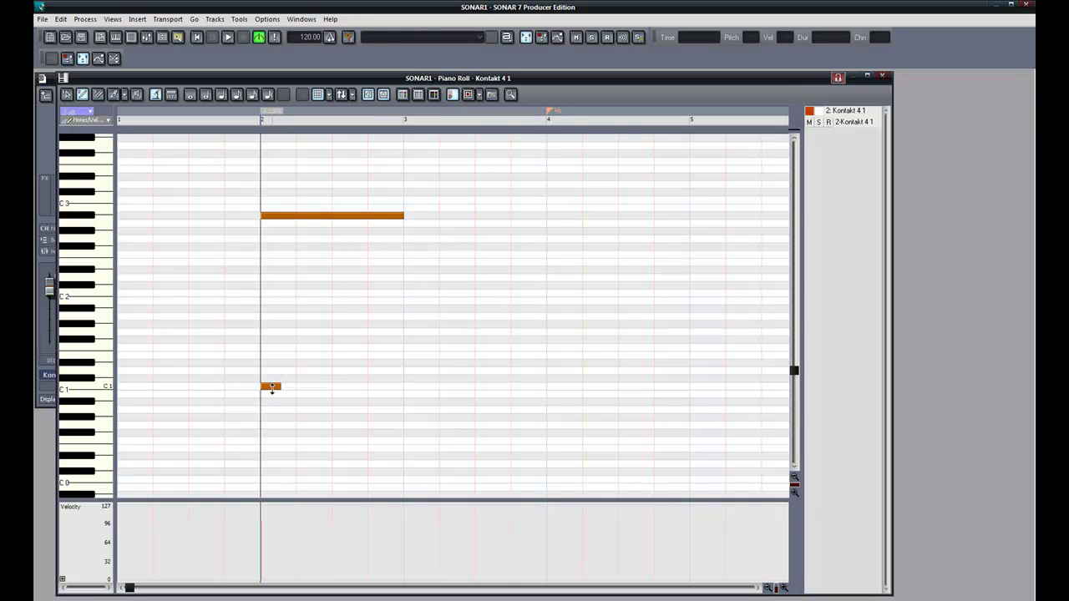
Stack one-bar D3 and F3 notes on the Bb2 at bar 2 to form a triad
{"action": "scroll", "coordinate": [298, 351], "scroll_direction": "up", "scroll_amount": 3}
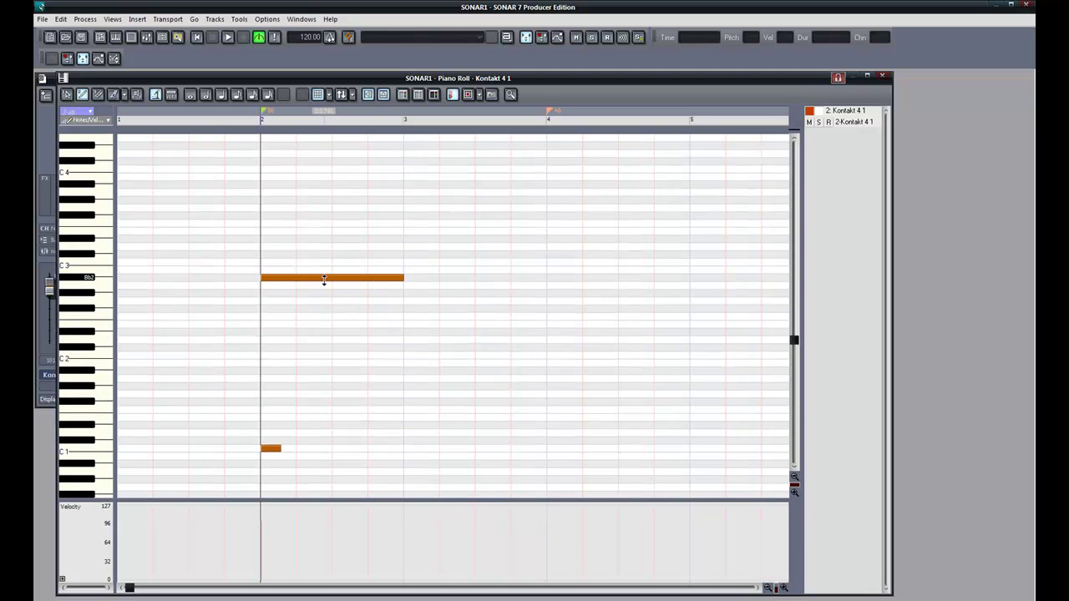
{"action": "left_click", "coordinate": [324, 278]}
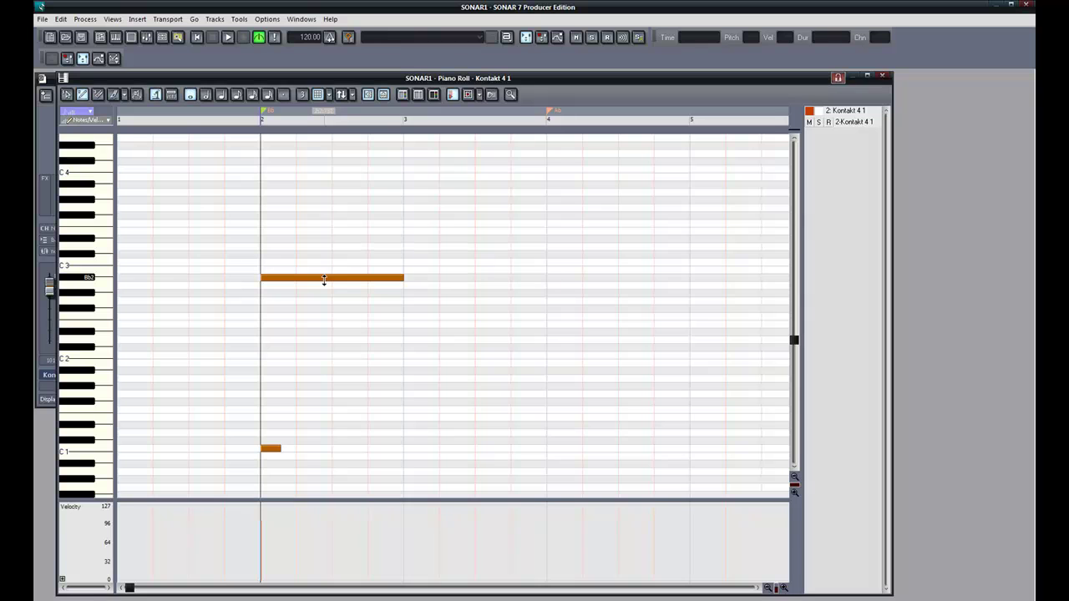
{"action": "left_click", "coordinate": [264, 246]}
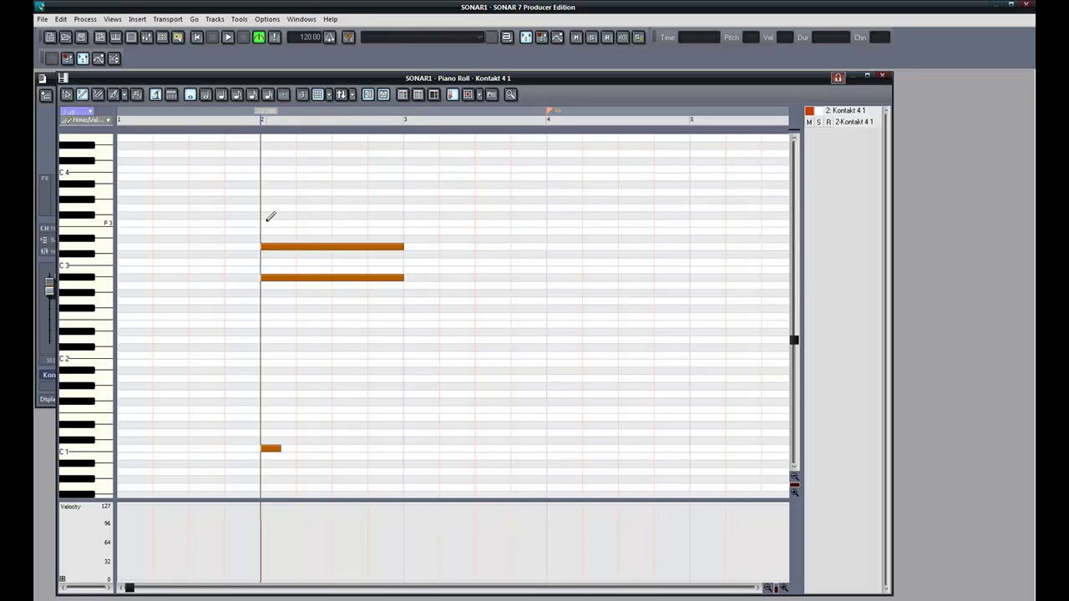
{"action": "left_click", "coordinate": [264, 222]}
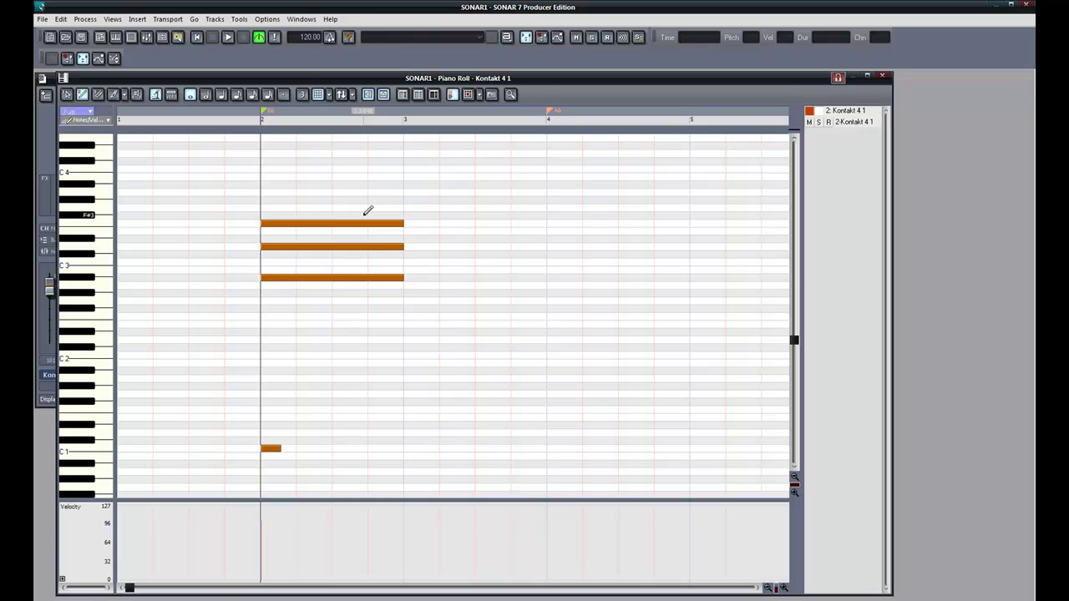
{"action": "scroll", "coordinate": [355, 259], "scroll_direction": "down", "scroll_amount": 3}
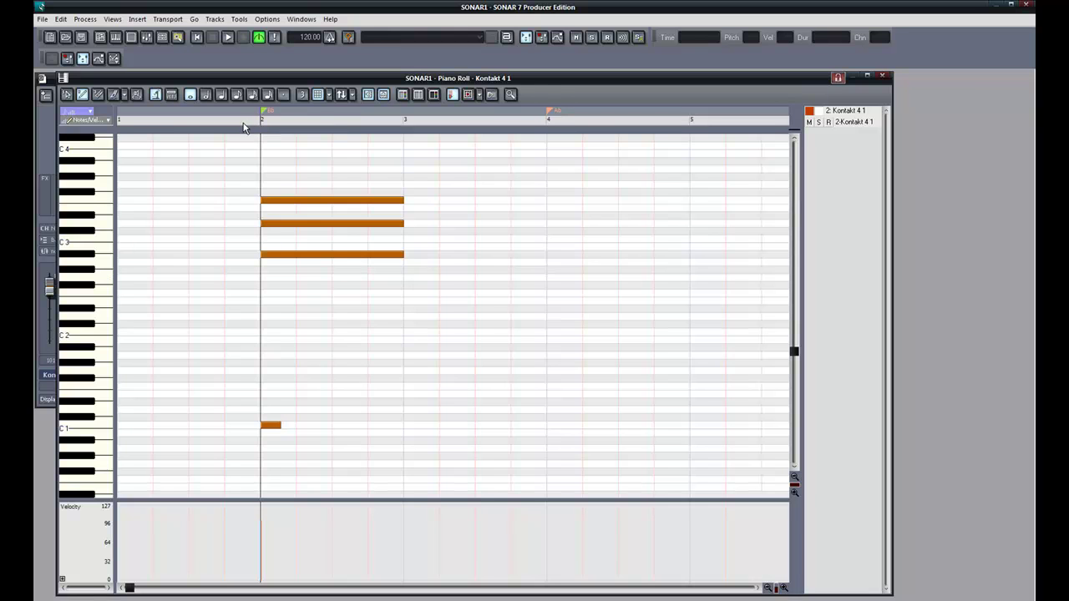
{"action": "key", "text": "s"}
{"action": "key", "text": "d"}
{"action": "left_click", "coordinate": [271, 425]}
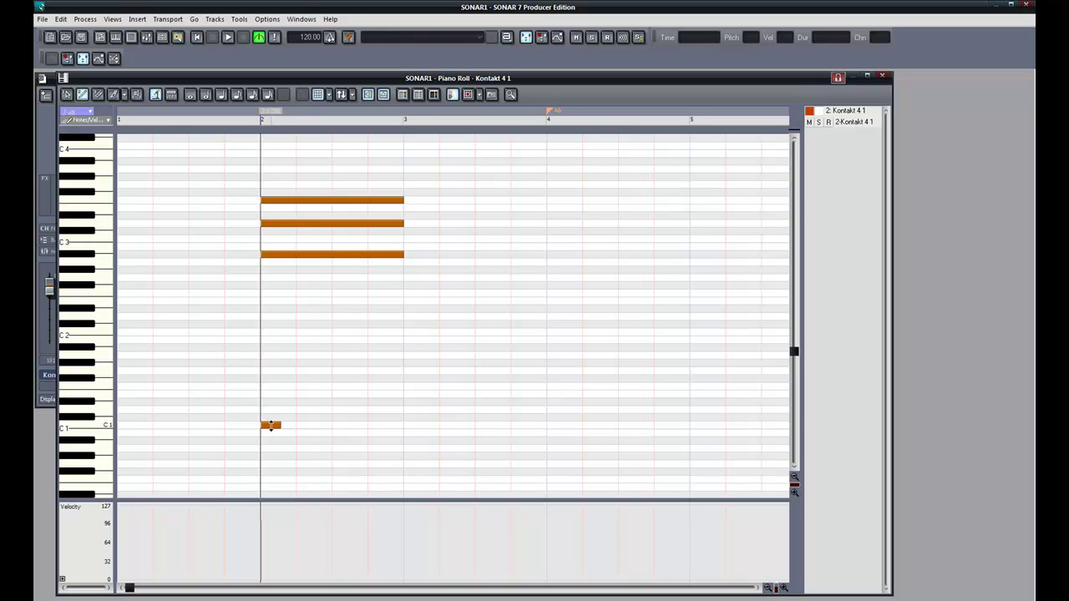
Audition from just before bar 2, then draw a second short C1 note at 2:02
{"action": "left_click", "coordinate": [240, 124]}
{"action": "key", "text": "space"}
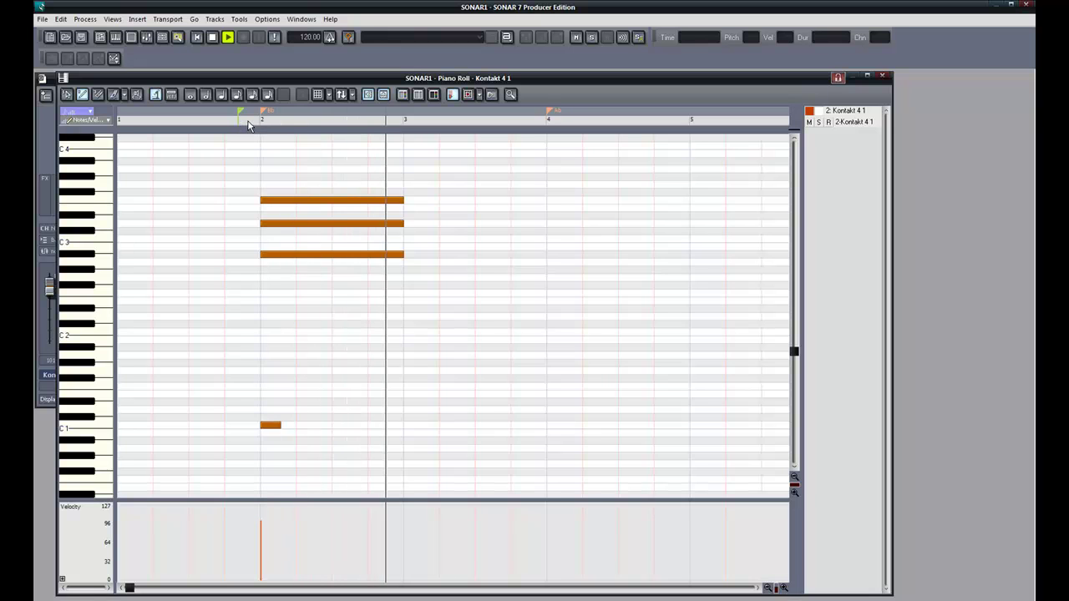
{"action": "key", "text": "space"}
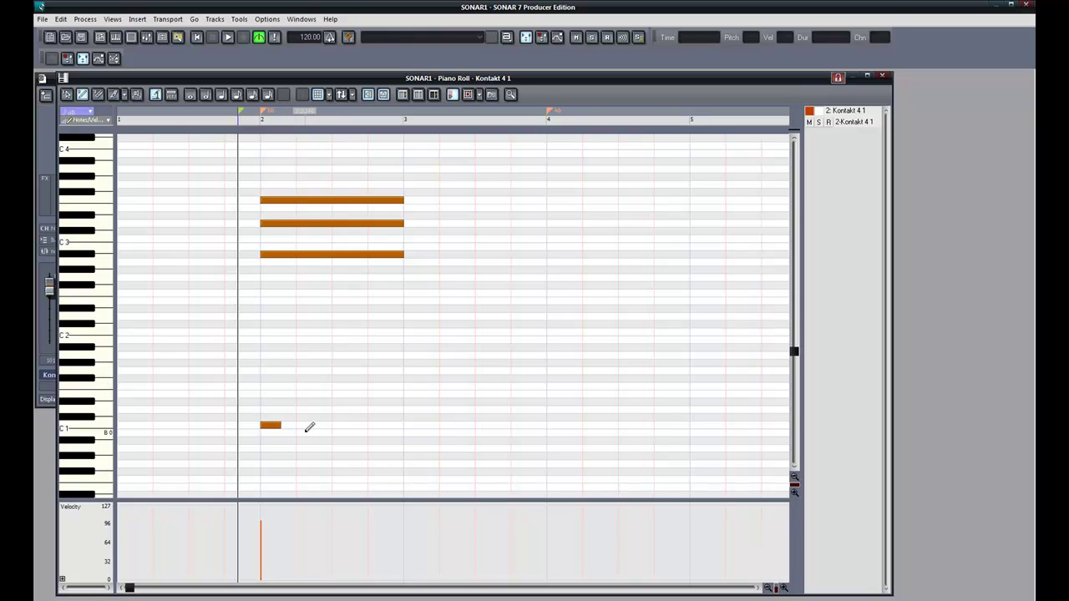
{"action": "mouse_move", "coordinate": [298, 425]}
{"action": "left_mouse_down"}
{"action": "mouse_move", "coordinate": [298, 415]}
{"action": "mouse_move", "coordinate": [307, 426]}
{"action": "left_mouse_up"}
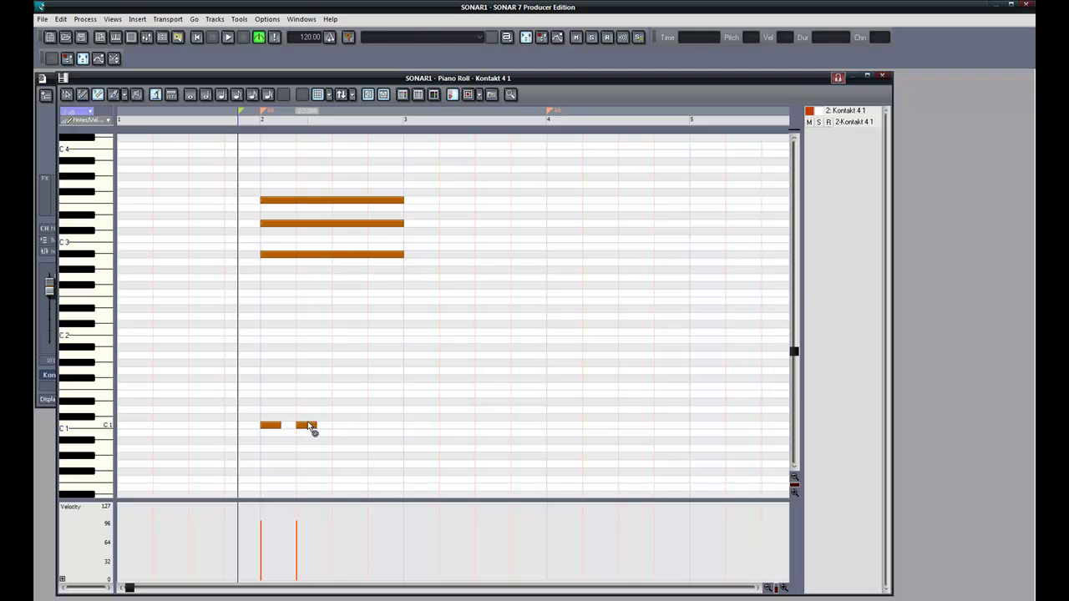
Open the Kontakt guitar from the synth rack and view the Strum 2: C# key settings
{"action": "left_click", "coordinate": [162, 37]}
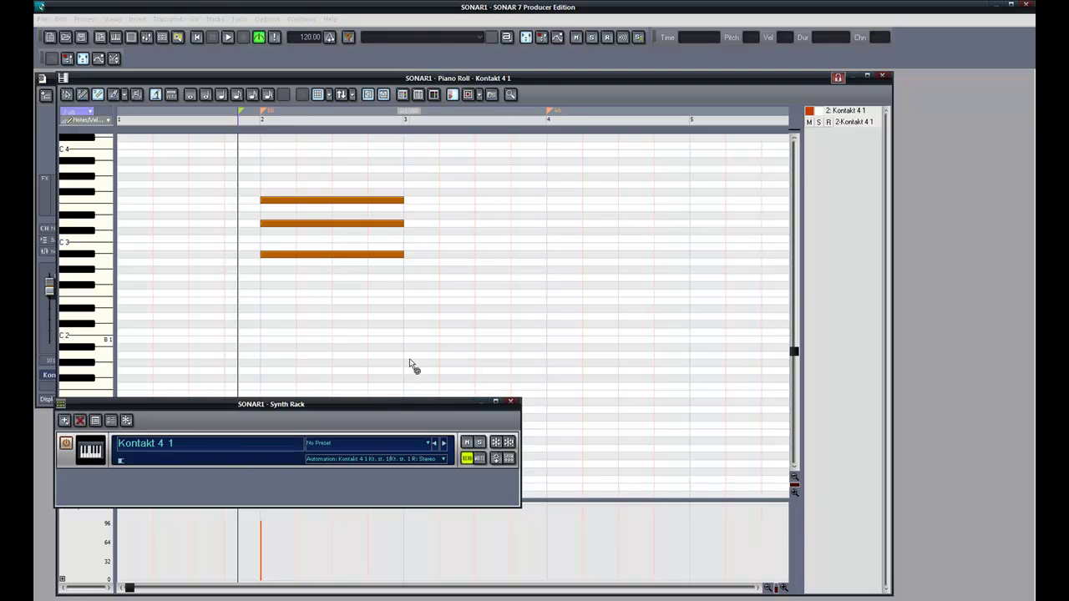
{"action": "double_click", "coordinate": [294, 458]}
{"action": "left_click", "coordinate": [606, 262]}
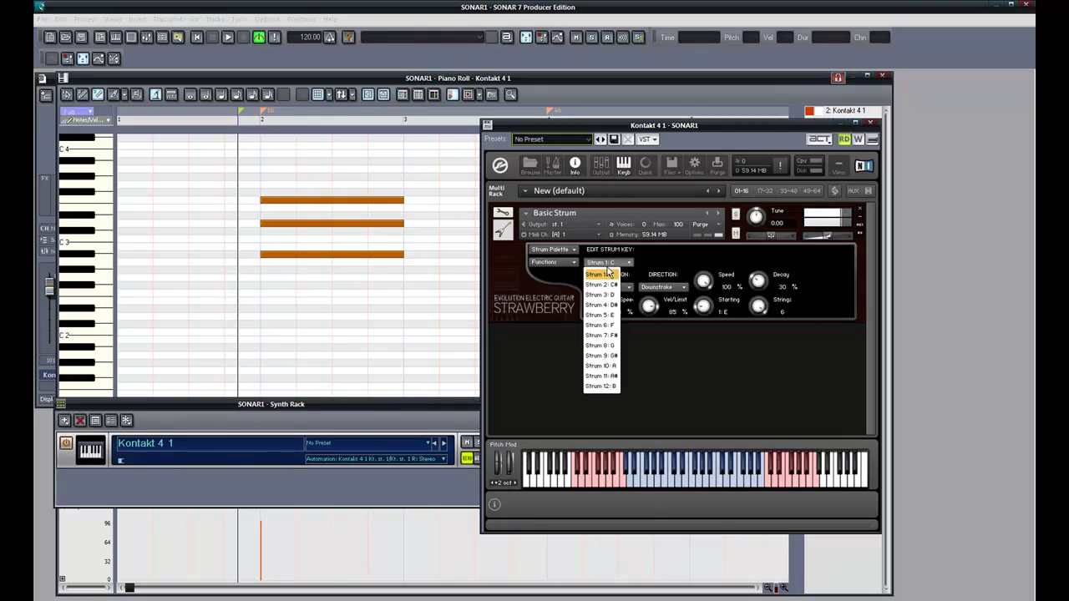
{"action": "left_click", "coordinate": [610, 284]}
{"action": "left_click", "coordinate": [605, 262]}
{"action": "left_click", "coordinate": [602, 285]}
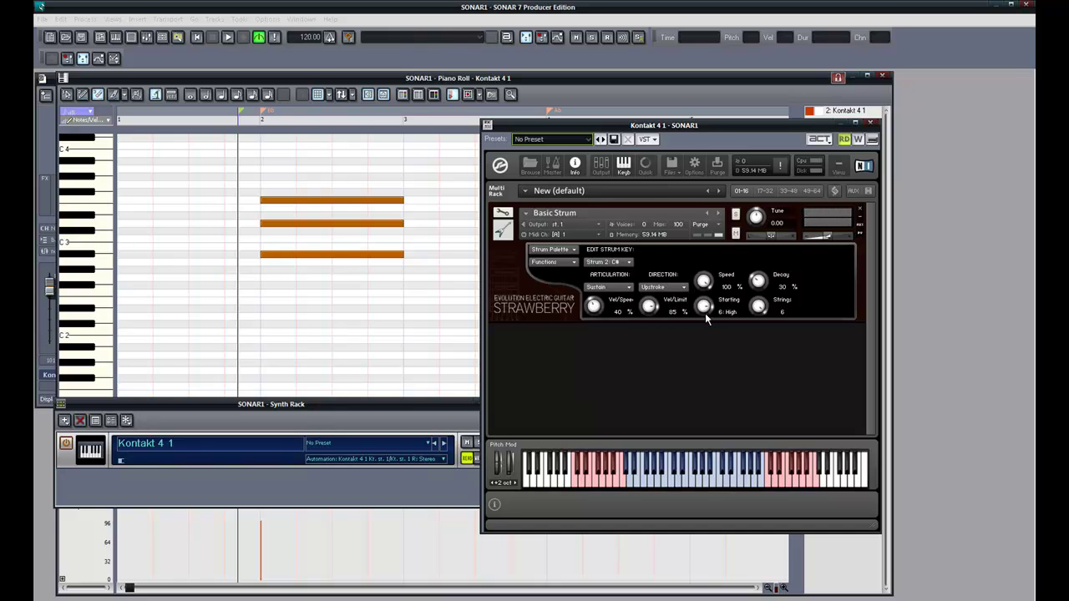
Check Strum 3: D and Strum 4: D#, keep Palm Mute articulation, and close Kontakt
{"action": "left_click", "coordinate": [622, 267]}
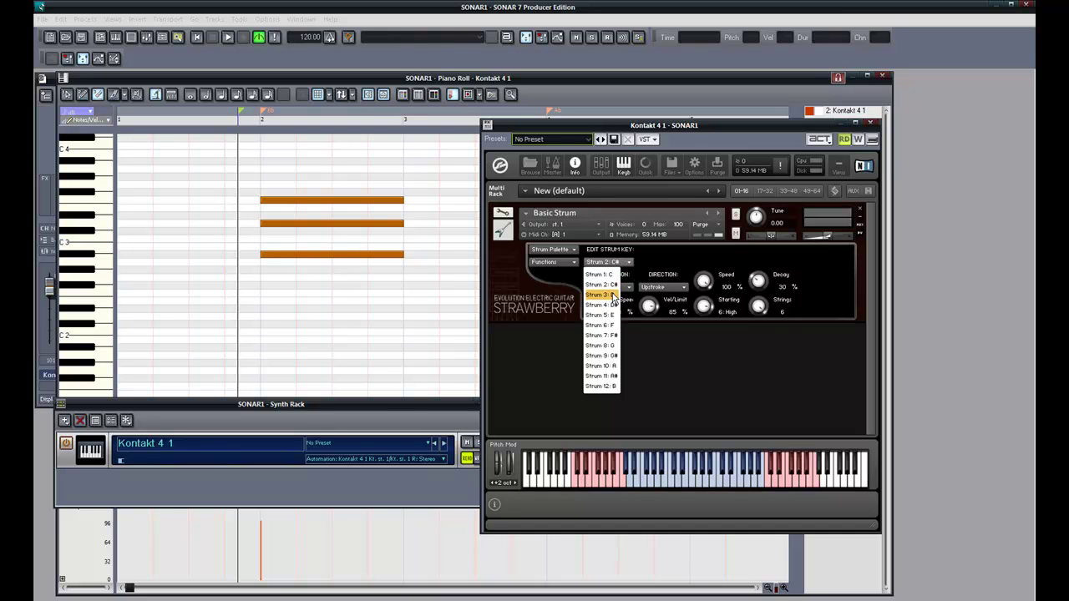
{"action": "left_click", "coordinate": [614, 296]}
{"action": "left_click", "coordinate": [623, 264]}
{"action": "left_click", "coordinate": [613, 304]}
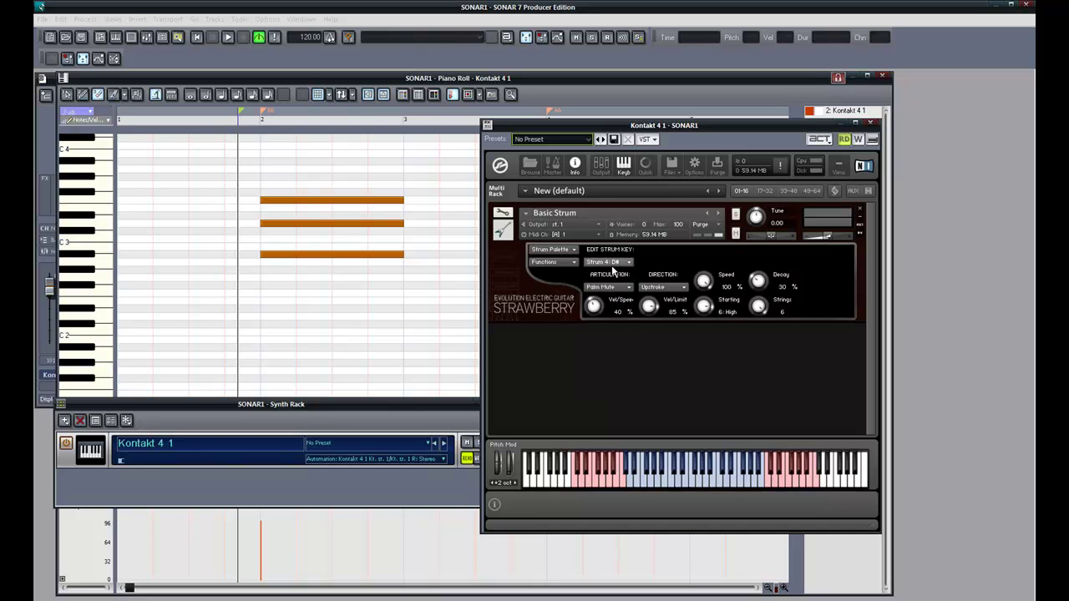
{"action": "left_click", "coordinate": [622, 264]}
{"action": "left_click", "coordinate": [606, 305]}
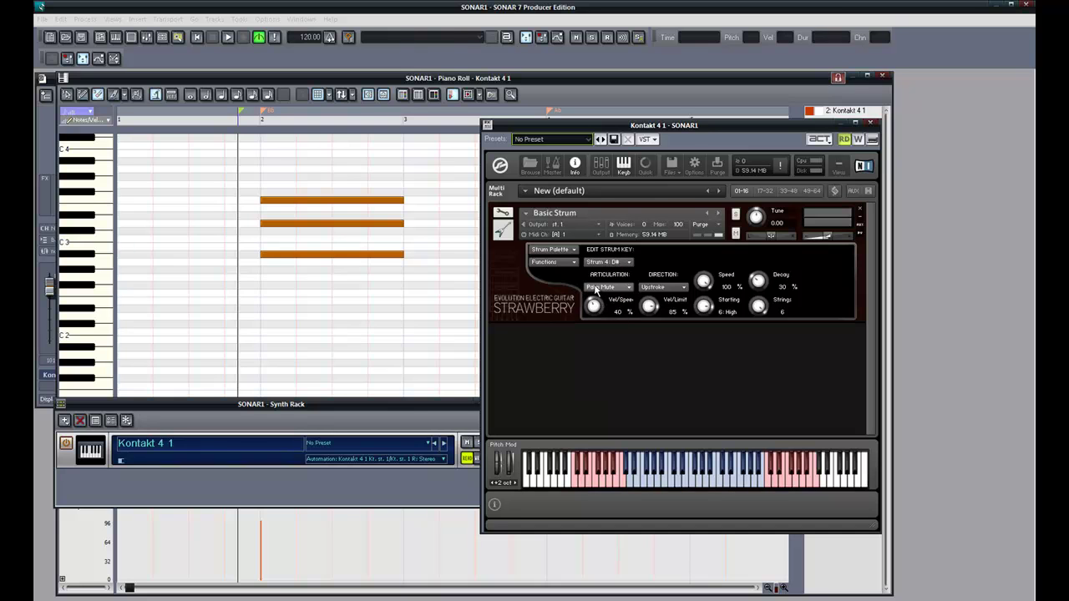
{"action": "left_click", "coordinate": [611, 289]}
{"action": "left_click", "coordinate": [602, 305]}
{"action": "left_click", "coordinate": [870, 122]}
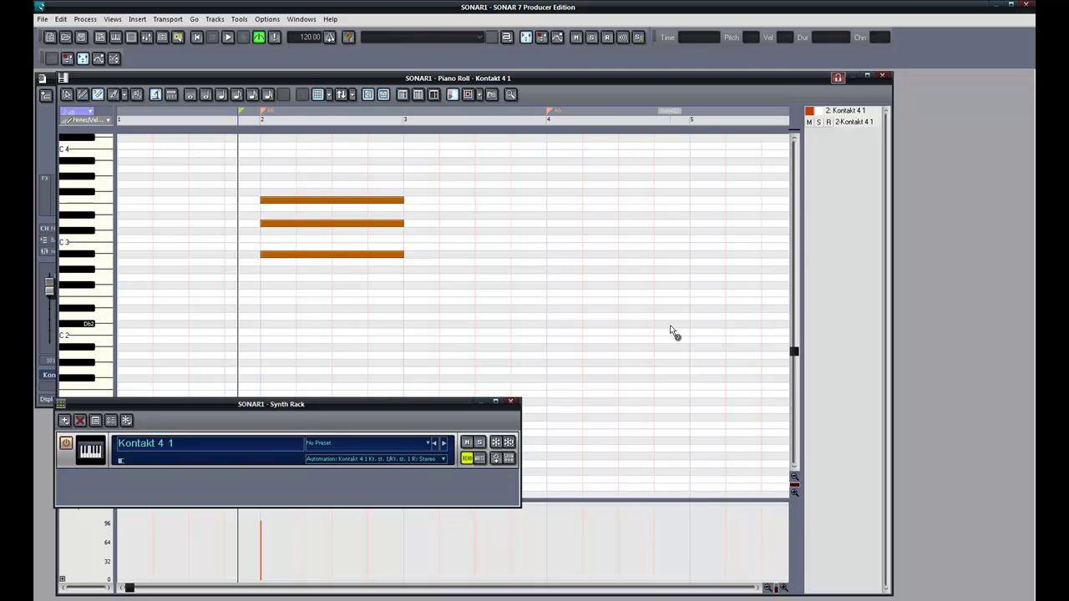
Close the synth rack, audition bar 2, and draw a short note after the first C1
{"action": "left_click", "coordinate": [510, 403]}
{"action": "scroll", "coordinate": [308, 290], "scroll_direction": "down", "scroll_amount": 2}
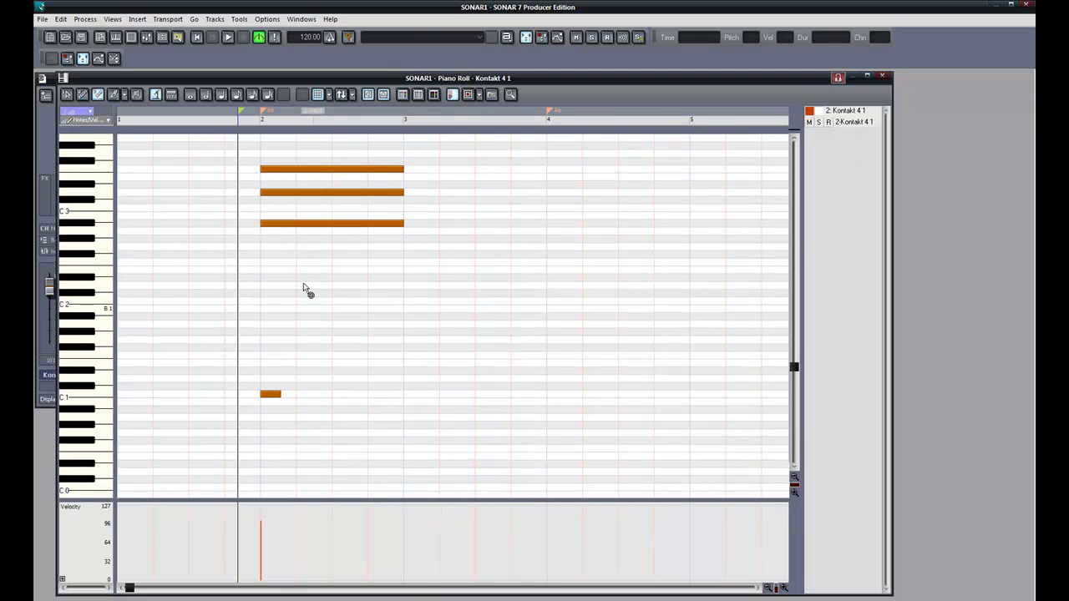
{"action": "left_click", "coordinate": [251, 122]}
{"action": "key", "text": "space"}
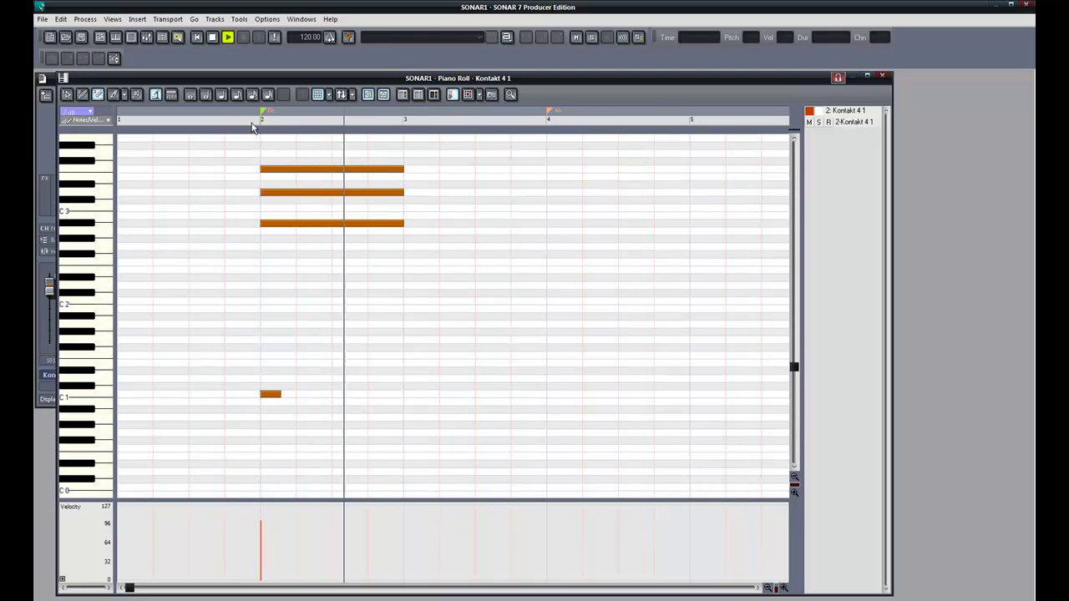
{"action": "key", "text": "space"}
{"action": "key", "text": "d"}
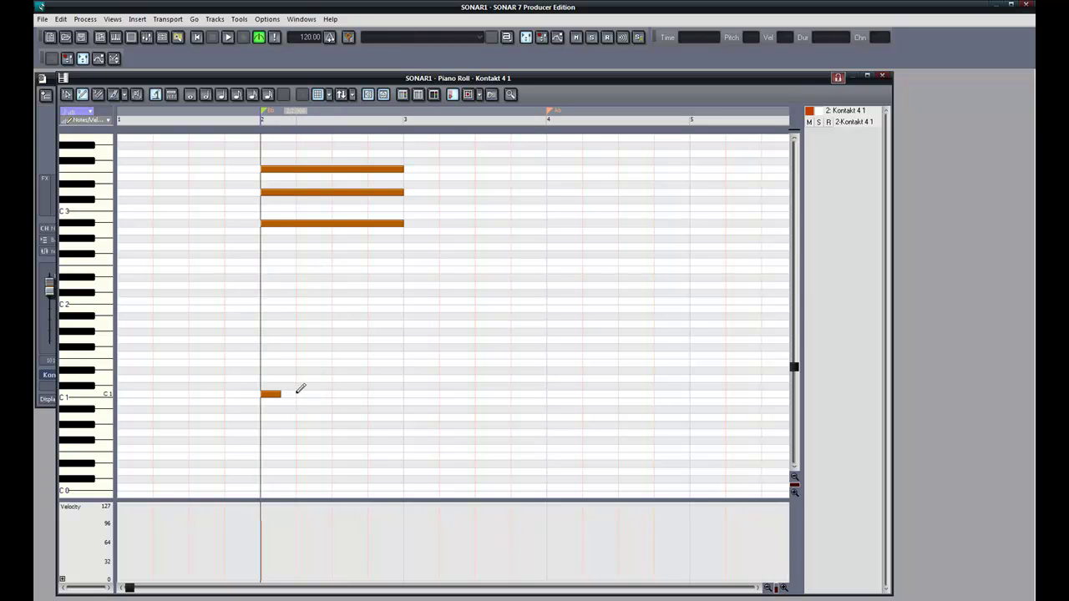
{"action": "left_click", "coordinate": [300, 394]}
Set Snap to Grid to eighth notes
{"action": "right_click", "coordinate": [336, 93]}
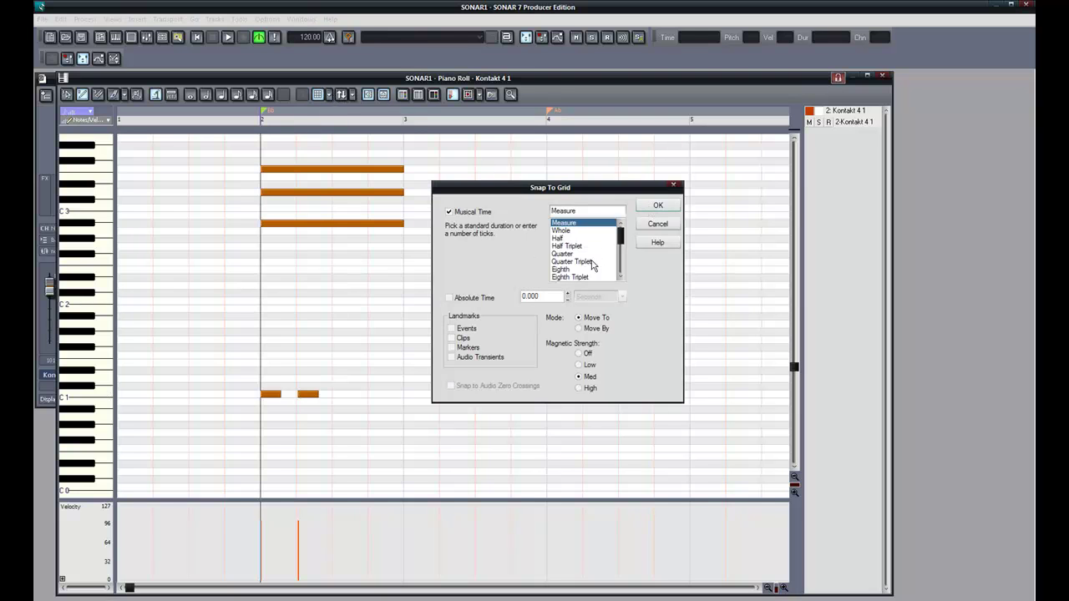
{"action": "left_click", "coordinate": [590, 269]}
{"action": "scroll", "coordinate": [620, 279], "scroll_direction": "down", "scroll_amount": 1}
{"action": "key", "text": "Return"}
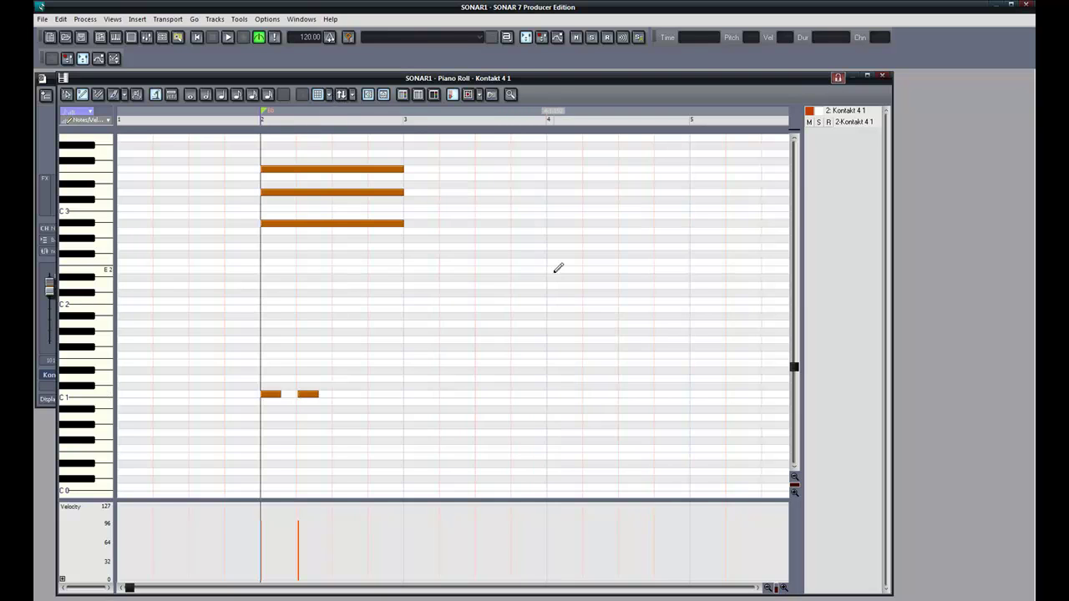
Redraw the strum pattern on eighths, alternating C1 and Db1 notes and erasing misplaced hits
{"action": "right_click", "coordinate": [308, 394]}
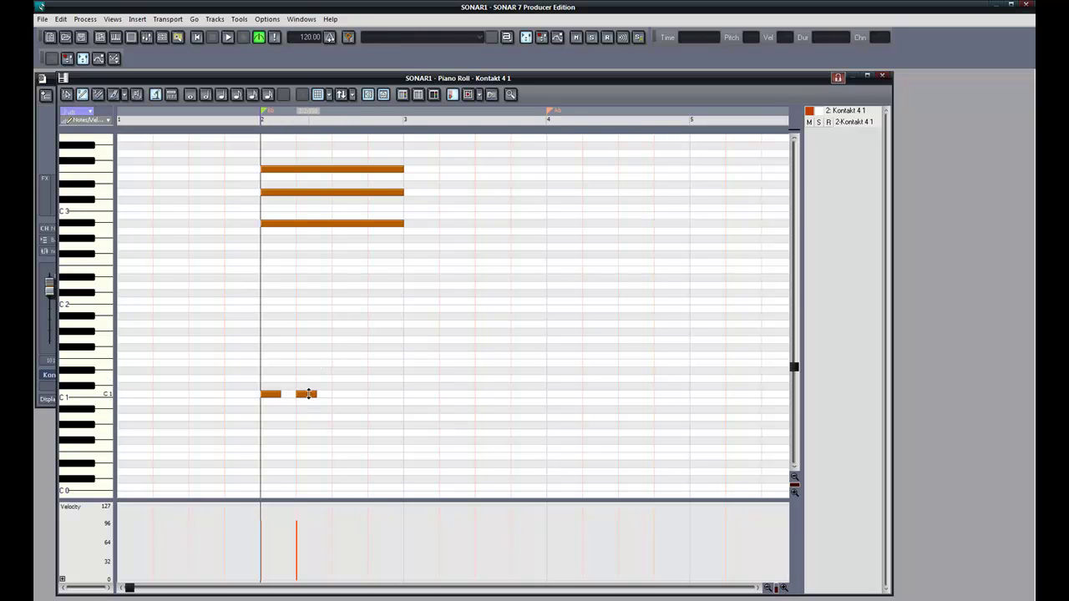
{"action": "left_click", "coordinate": [316, 385]}
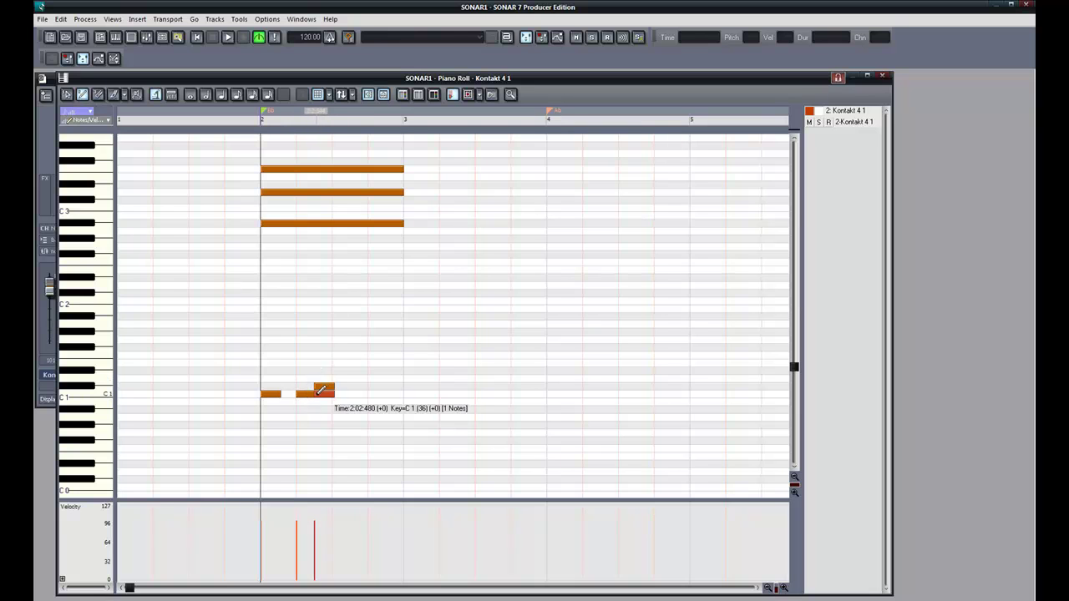
{"action": "left_click", "coordinate": [355, 393]}
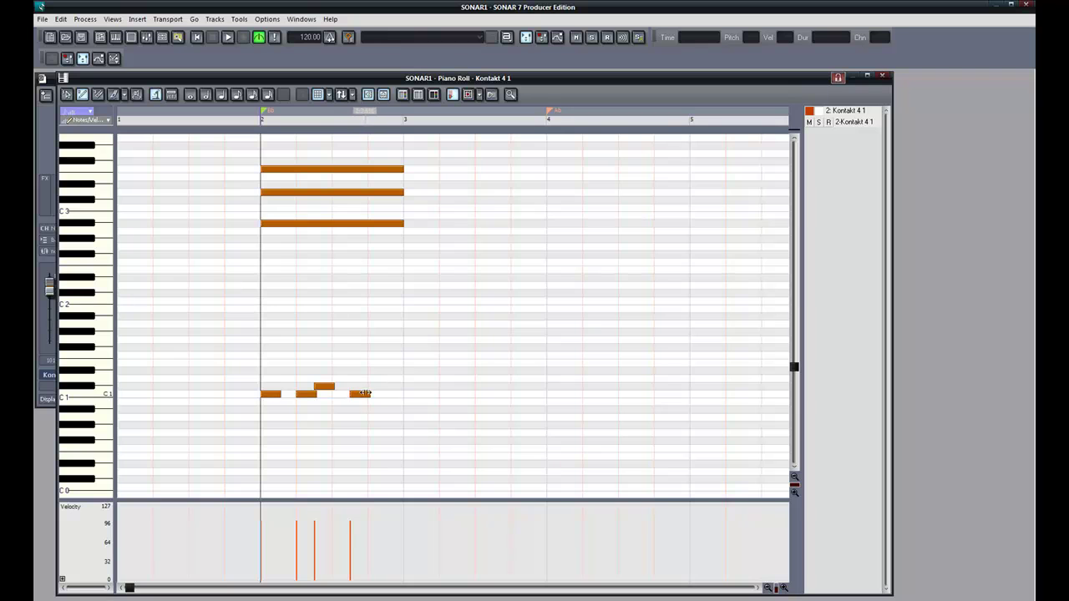
{"action": "right_click", "coordinate": [363, 393]}
{"action": "left_click", "coordinate": [356, 385]}
{"action": "left_click", "coordinate": [372, 394]}
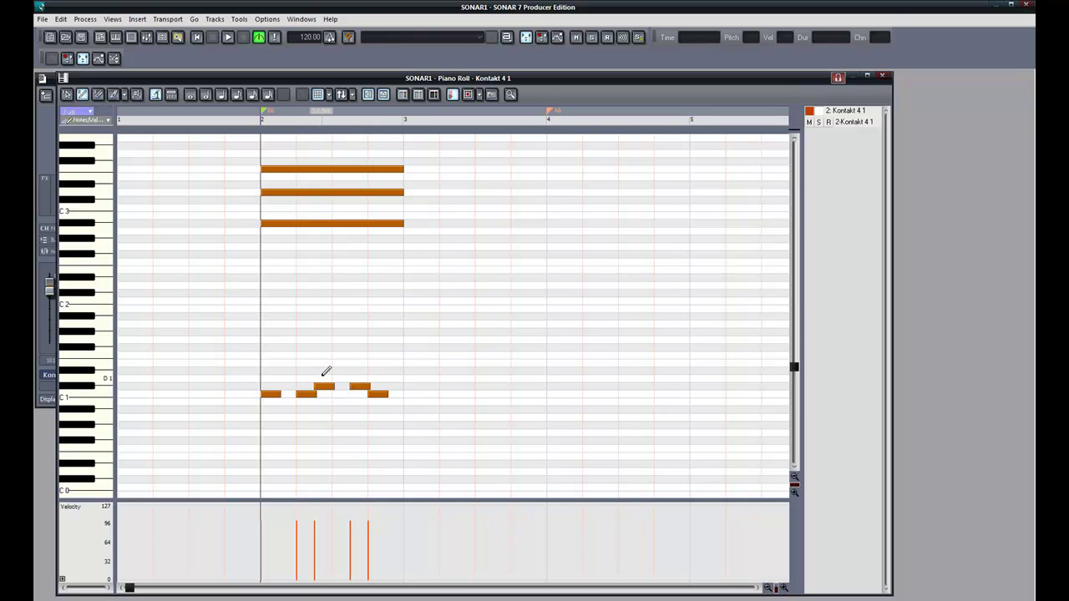
Shorten the three C1 strum notes to 480 ticks
{"action": "left_click_drag", "start_coordinate": [381, 372], "coordinate": [313, 390]}
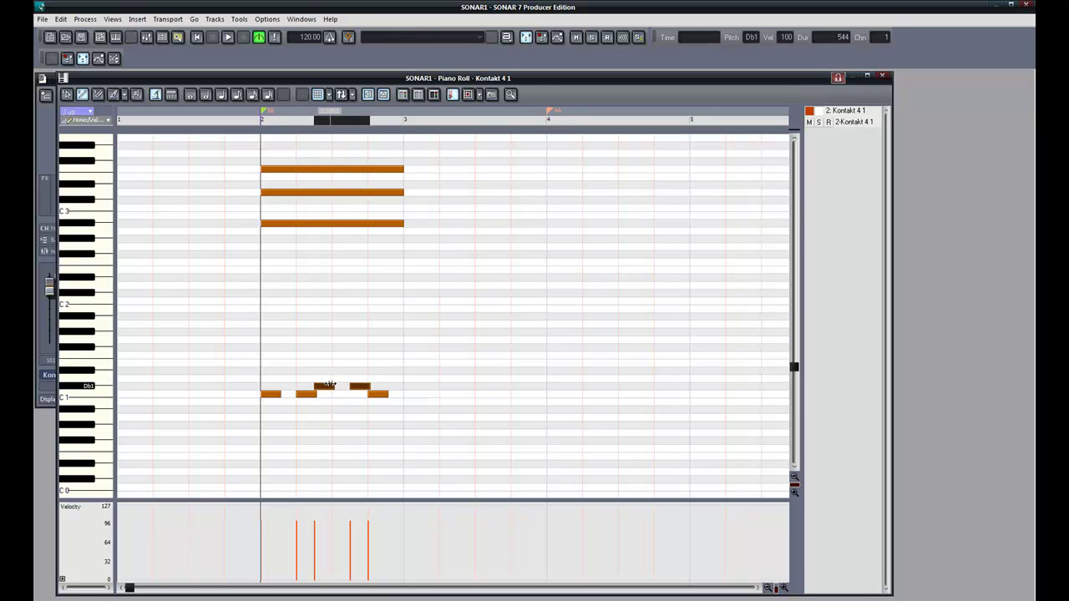
{"action": "mouse_move", "coordinate": [398, 390]}
{"action": "left_mouse_down"}
{"action": "mouse_move", "coordinate": [270, 409]}
{"action": "mouse_move", "coordinate": [275, 396]}
{"action": "left_mouse_up"}
{"action": "left_click", "coordinate": [276, 364]}
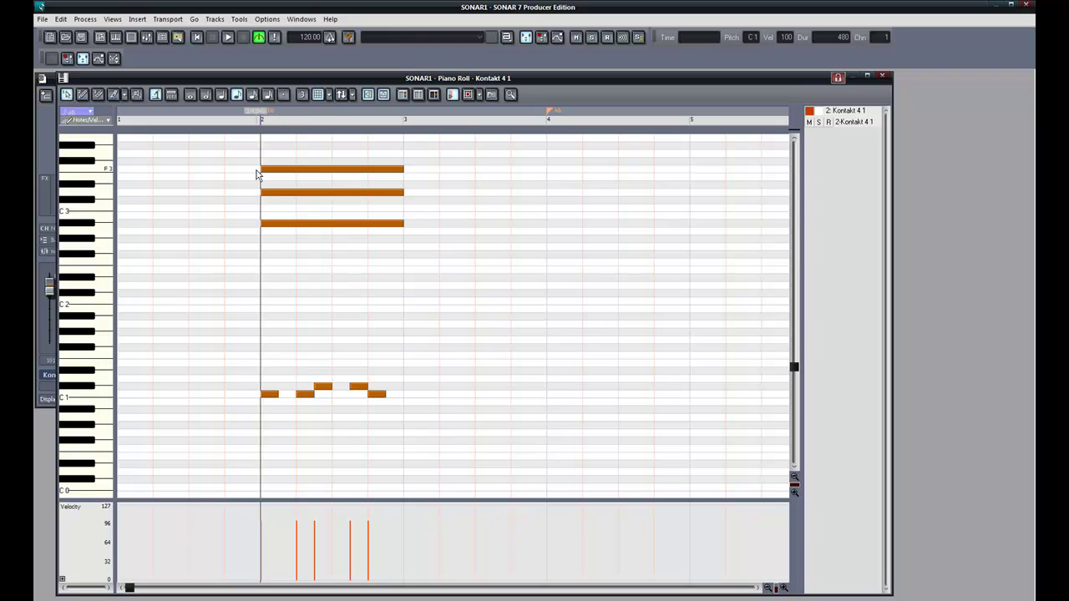
{"action": "left_click", "coordinate": [250, 122]}
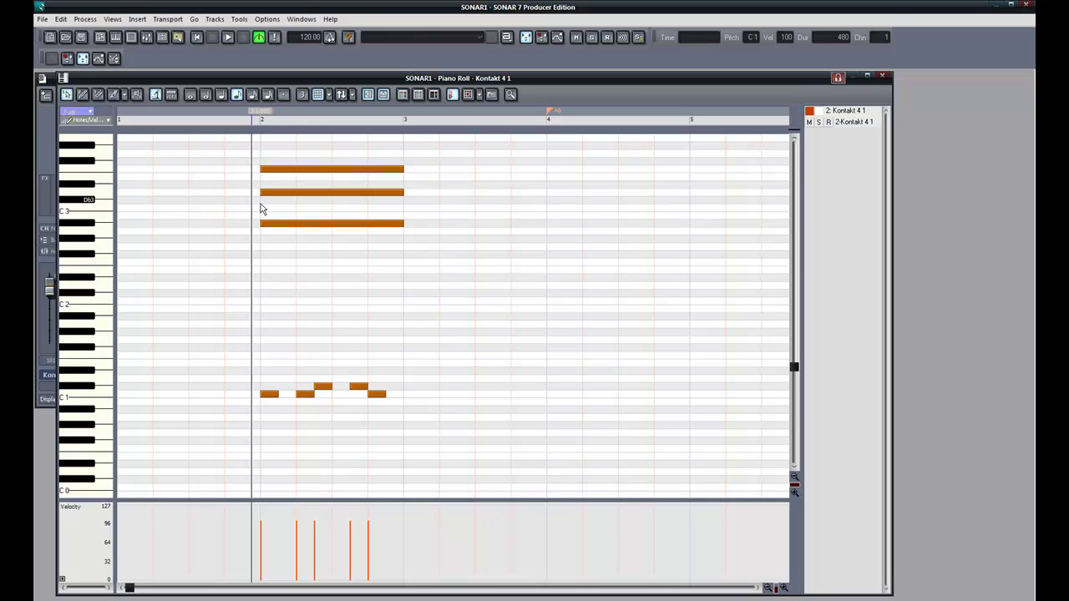
Play the bar 2 pattern, stop, and switch to the Draw tool
{"action": "key", "text": "space"}
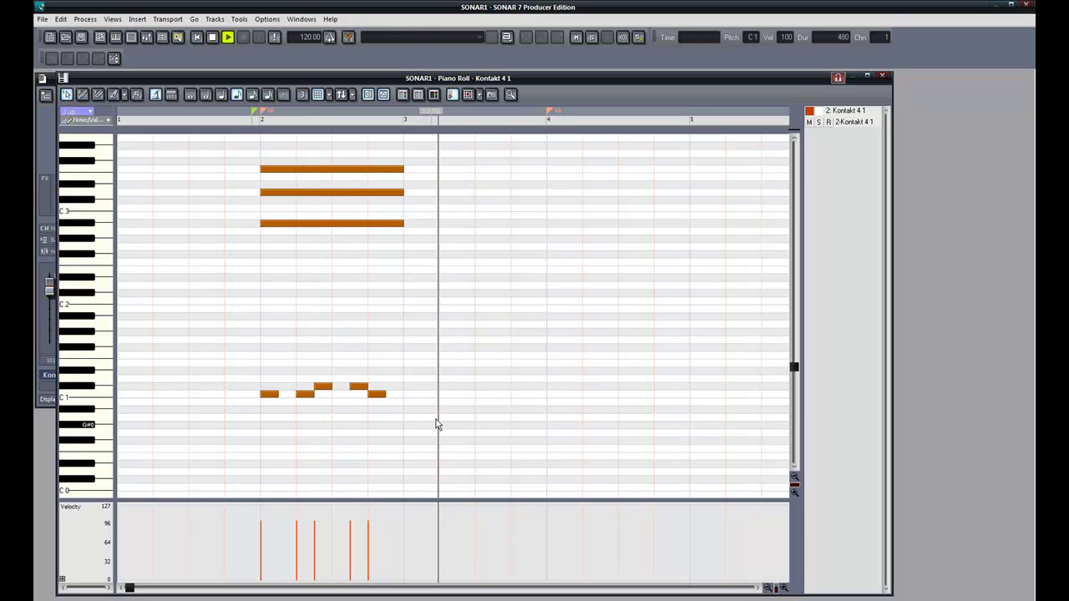
{"action": "key", "text": "space"}
{"action": "left_click", "coordinate": [410, 404]}
{"action": "key", "text": "d"}
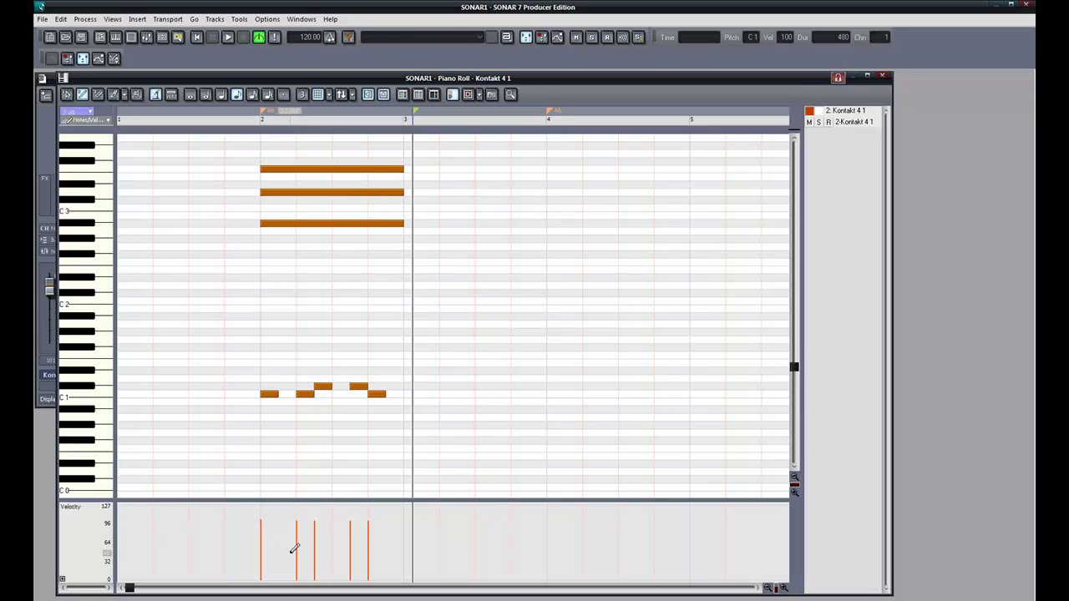
Lower the second and fourth strum velocities, raise the third near maximum, and play back
{"action": "left_click", "coordinate": [296, 553]}
{"action": "left_click", "coordinate": [315, 509]}
{"action": "left_click", "coordinate": [351, 550]}
{"action": "left_click", "coordinate": [239, 125]}
{"action": "key", "text": "space"}
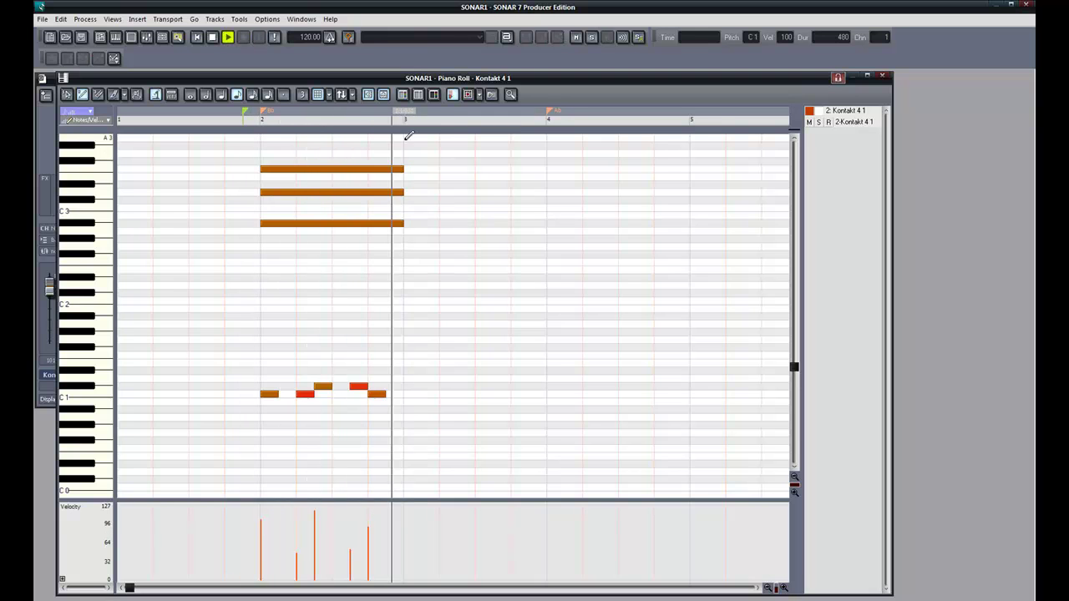
{"action": "scroll", "coordinate": [434, 140], "scroll_direction": "up", "scroll_amount": 1}
{"action": "key", "text": "space"}
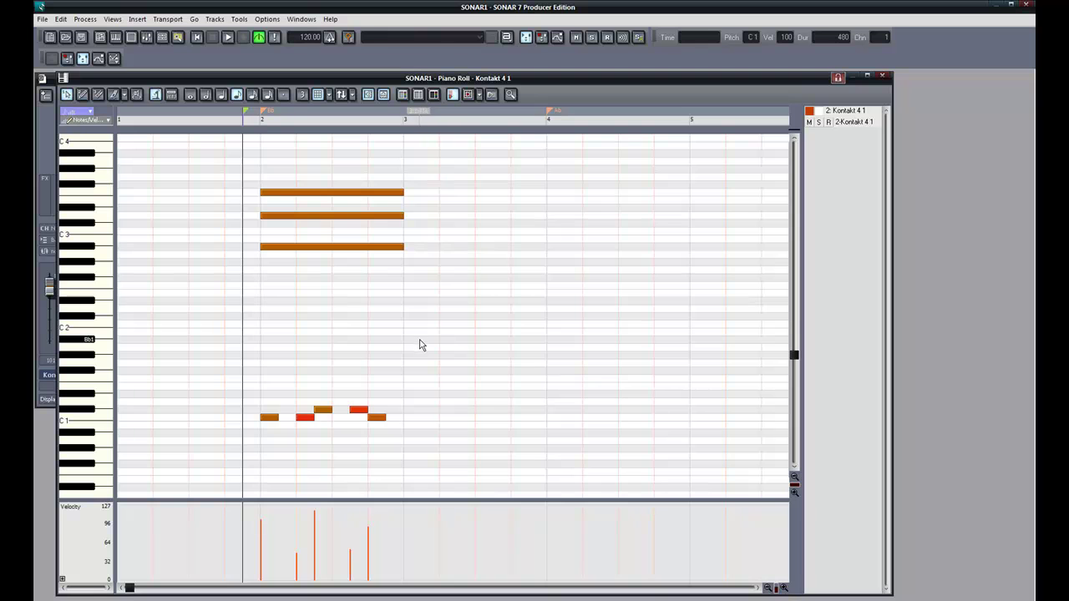
Copy the five-note strum pattern from bar 2 to bar 3
{"action": "left_click_drag", "start_coordinate": [444, 379], "coordinate": [231, 451]}
{"action": "left_click_drag", "start_coordinate": [268, 420], "coordinate": [410, 418]}
{"action": "left_click_drag", "start_coordinate": [573, 397], "coordinate": [538, 415]}
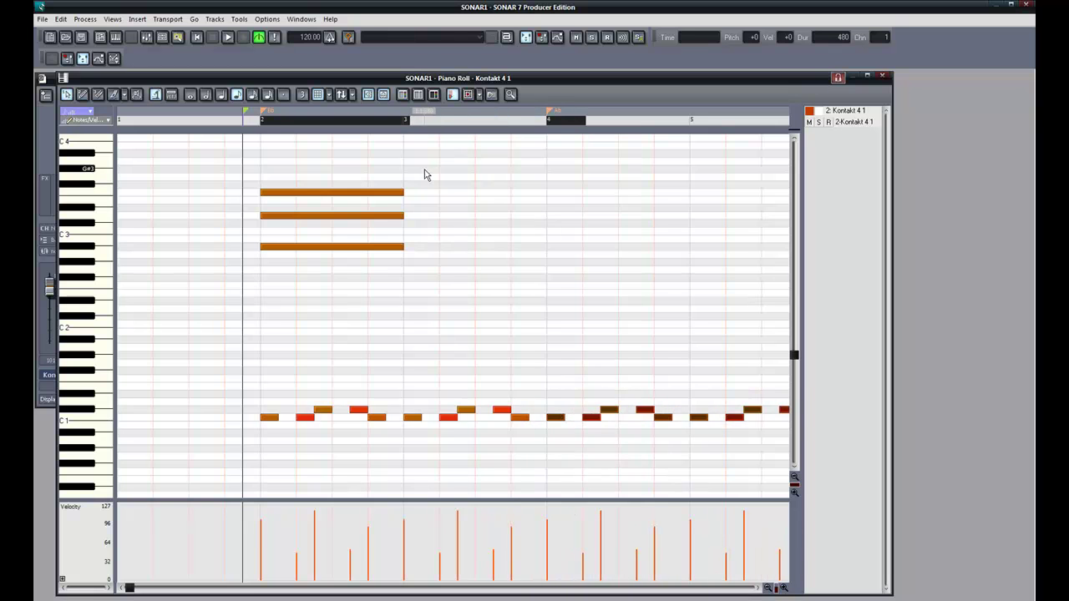
Stretch the first chord to bar 4 and draw a new three-note chord there
{"action": "left_click_drag", "start_coordinate": [420, 174], "coordinate": [547, 248]}
{"action": "left_click", "coordinate": [536, 124]}
{"action": "scroll", "coordinate": [568, 209], "scroll_direction": "up", "scroll_amount": 1}
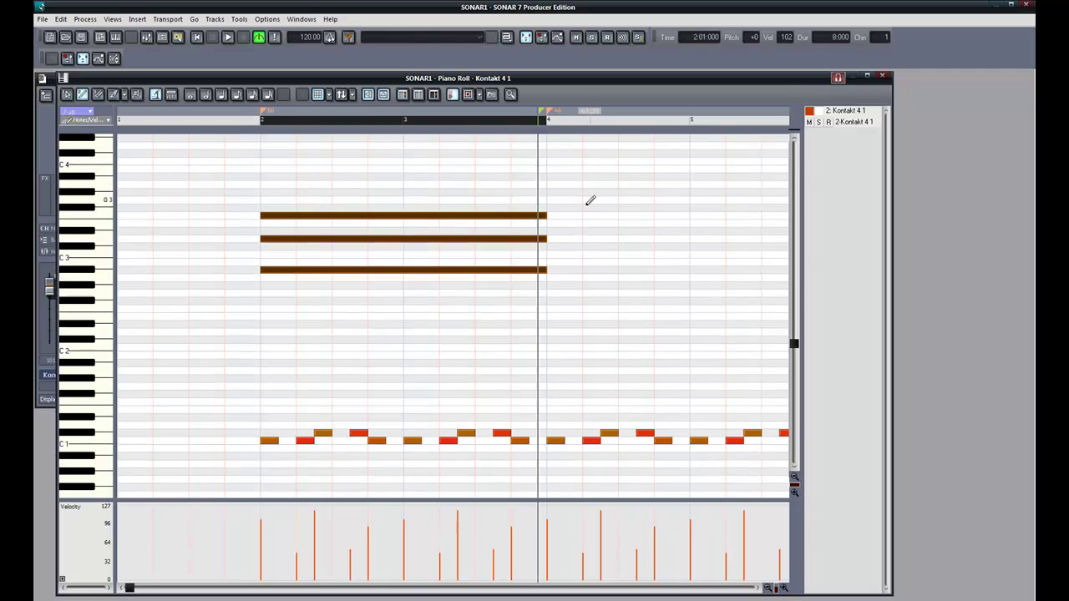
{"action": "left_click", "coordinate": [548, 285]}
{"action": "left_click", "coordinate": [555, 255]}
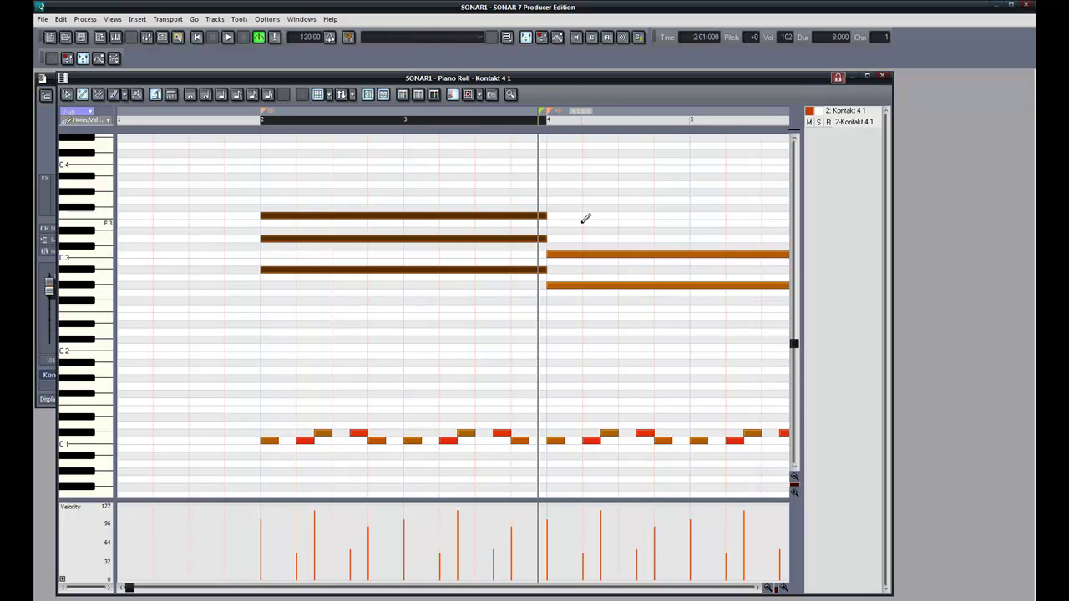
{"action": "left_click", "coordinate": [553, 229]}
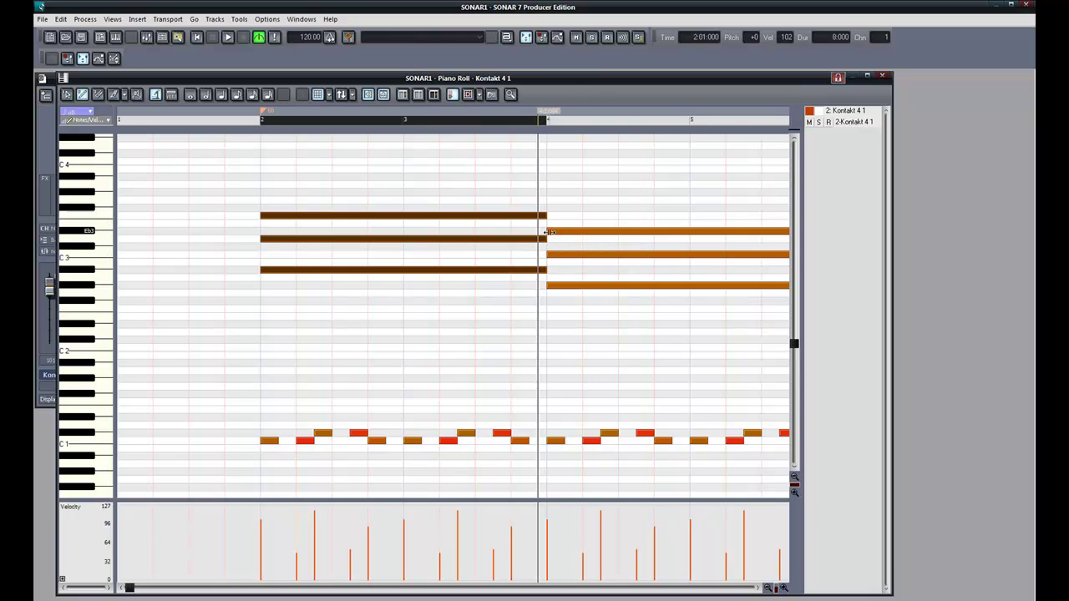
Shorten the first chord to end just before bar 4 and audition from bar 2
{"action": "left_click", "coordinate": [259, 121]}
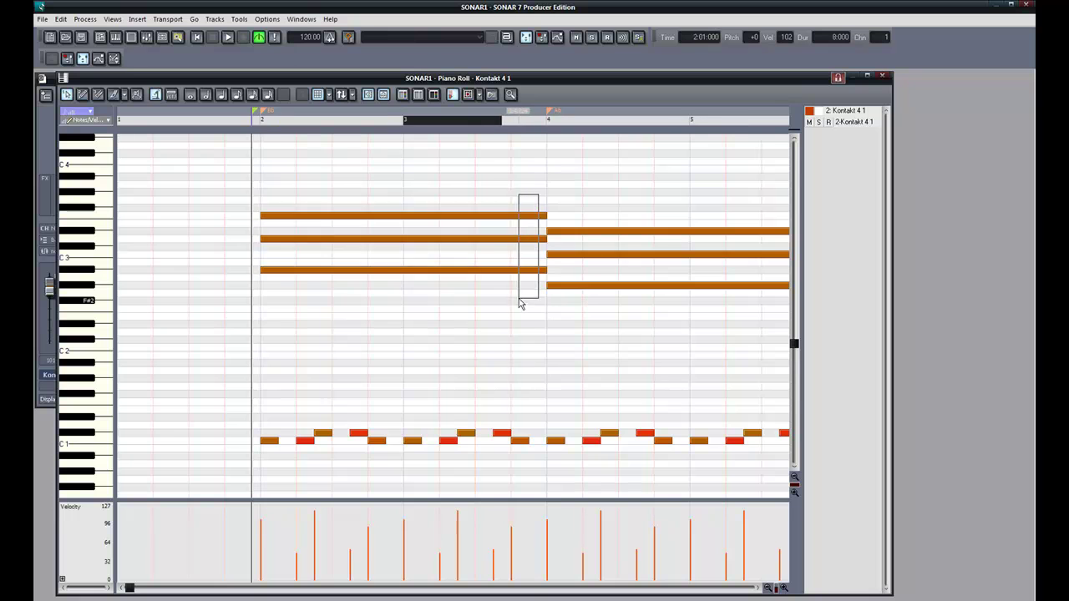
{"action": "key", "text": "s"}
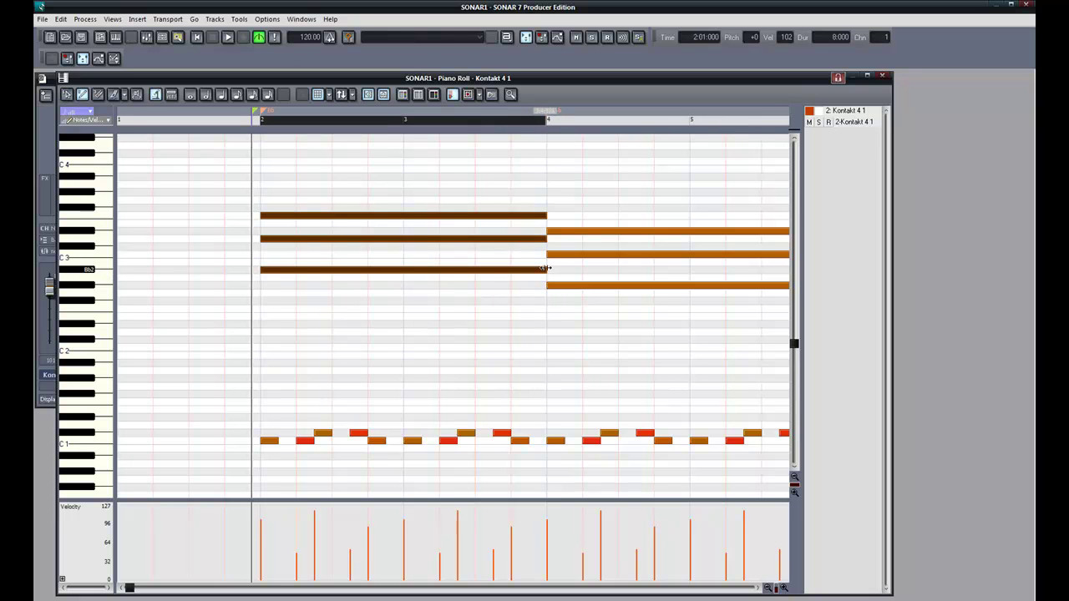
{"action": "left_click_drag", "start_coordinate": [545, 268], "coordinate": [538, 268]}
{"action": "left_click_drag", "start_coordinate": [661, 199], "coordinate": [718, 289]}
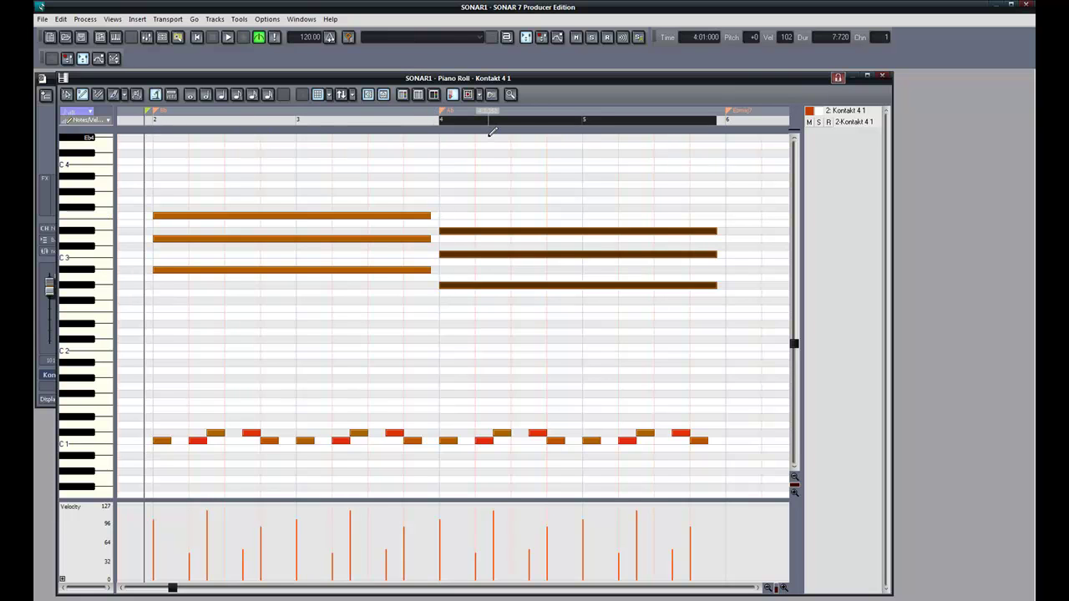
{"action": "key", "text": "space"}
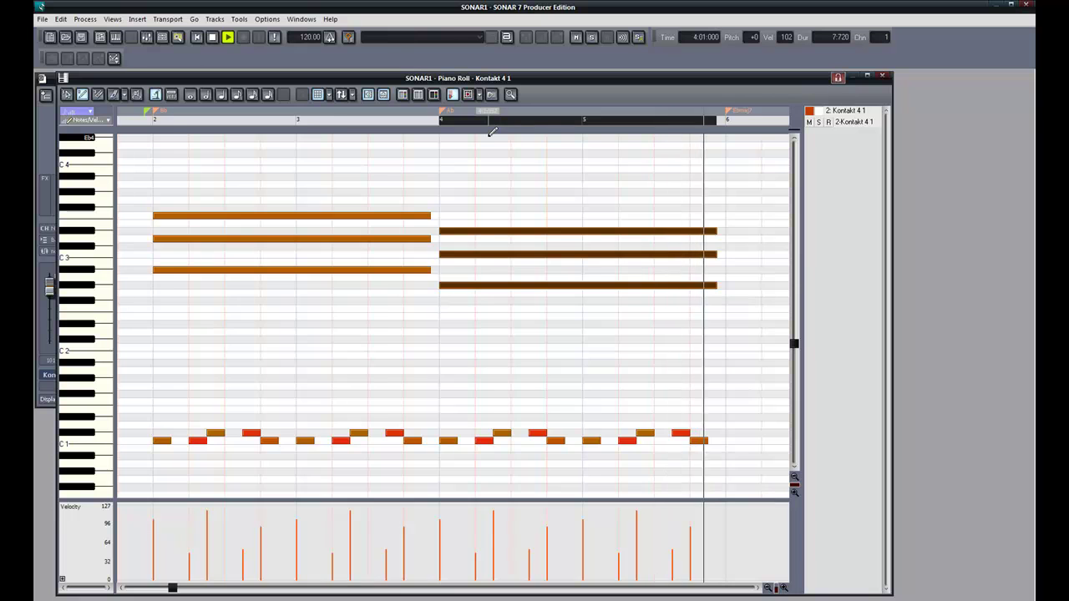
{"action": "key", "text": "space"}
Fine-tune the ends of all six chord notes and play back from bar 4
{"action": "left_click_drag", "start_coordinate": [405, 179], "coordinate": [529, 298]}
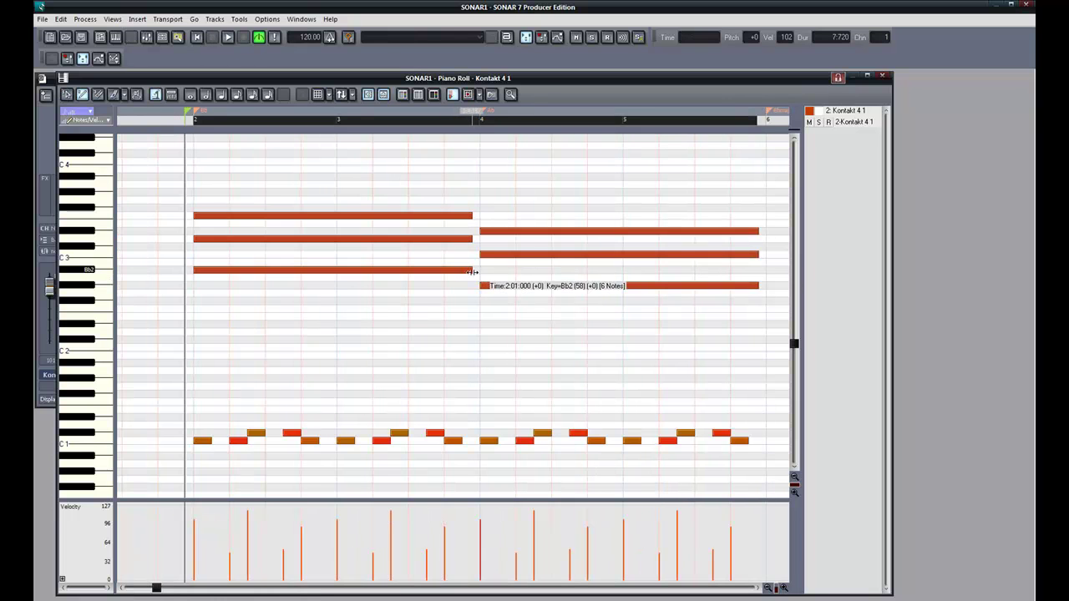
{"action": "left_click_drag", "start_coordinate": [473, 272], "coordinate": [474, 272]}
{"action": "left_click", "coordinate": [425, 195]}
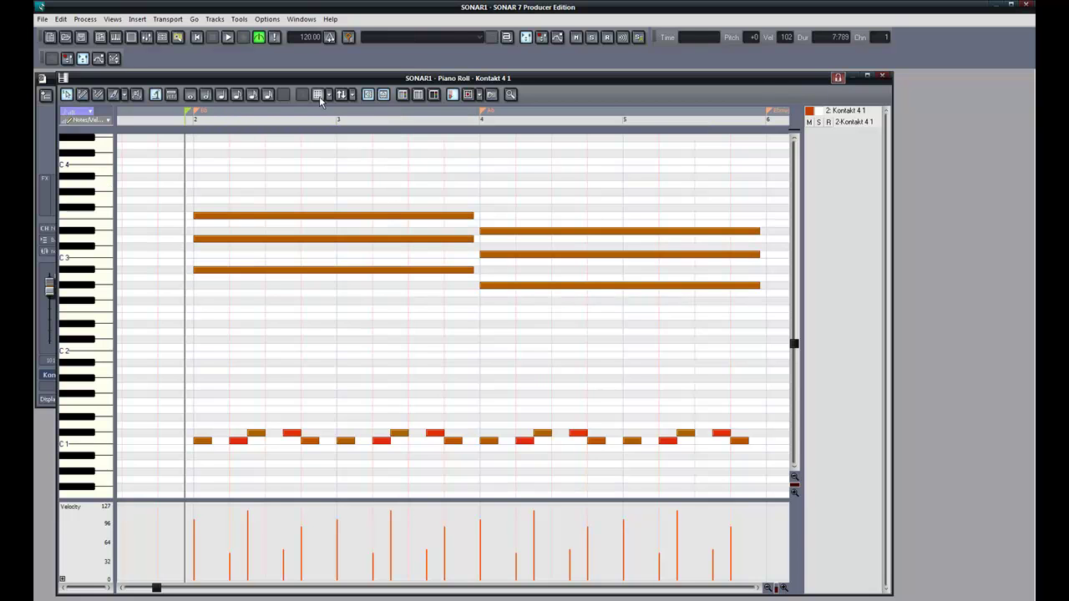
{"action": "left_click", "coordinate": [465, 126]}
{"action": "key", "text": "space"}
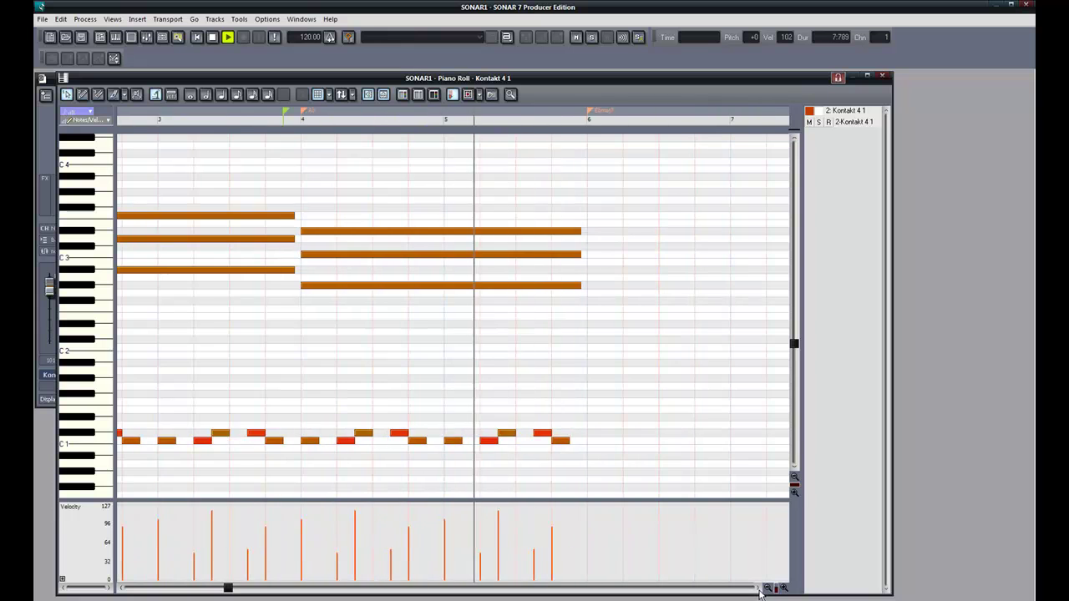
{"action": "key", "text": "space"}
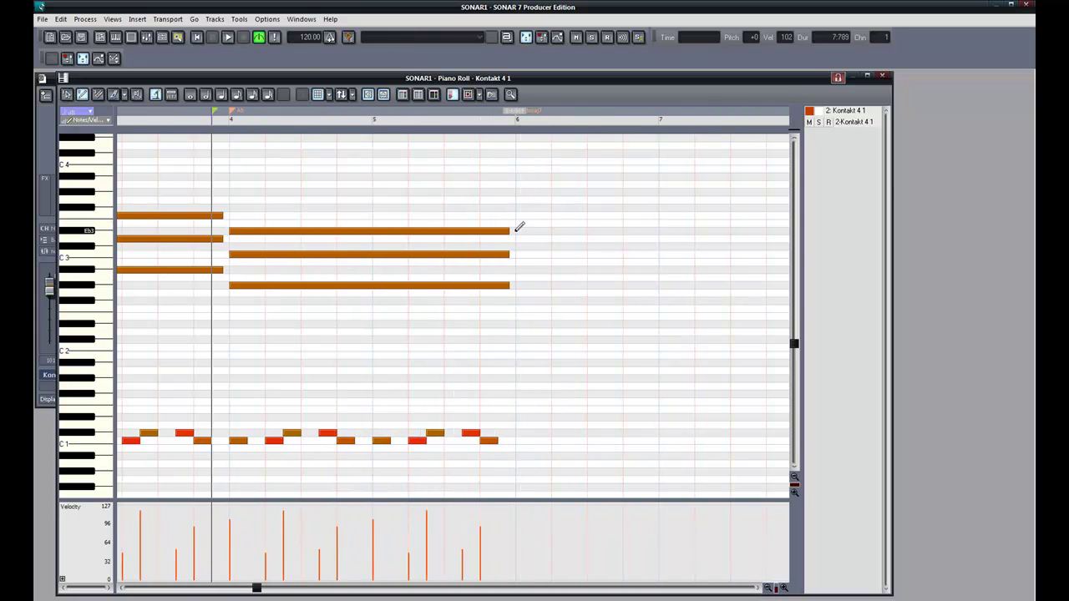
Draw a three-note chord at bar 6, starting from a long E3 note
{"action": "left_click", "coordinate": [517, 231]}
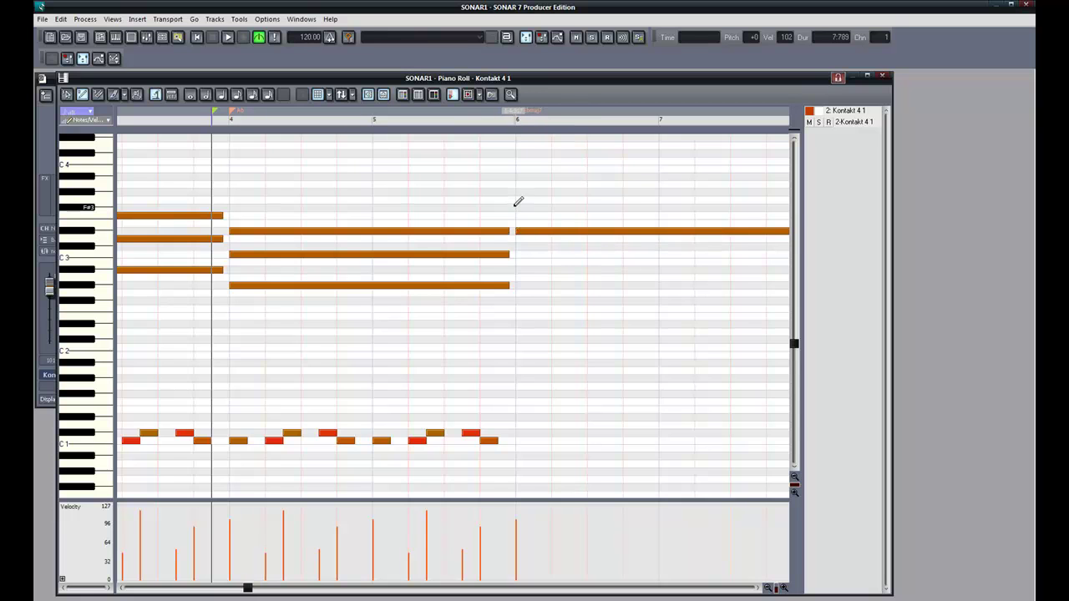
{"action": "left_click", "coordinate": [516, 208]}
{"action": "left_click_drag", "start_coordinate": [517, 207], "coordinate": [517, 200]}
{"action": "left_click", "coordinate": [516, 177]}
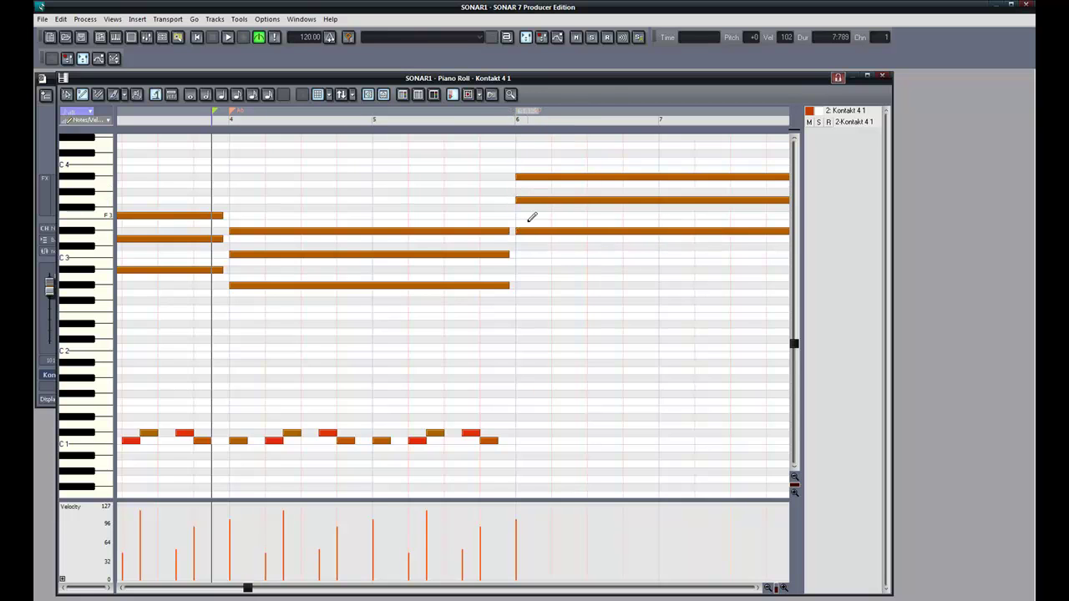
Copy the twelve-note strum pattern to bar 6 beneath the new chord and play it
{"action": "left_click_drag", "start_coordinate": [544, 401], "coordinate": [515, 442]}
{"action": "left_click", "coordinate": [508, 121]}
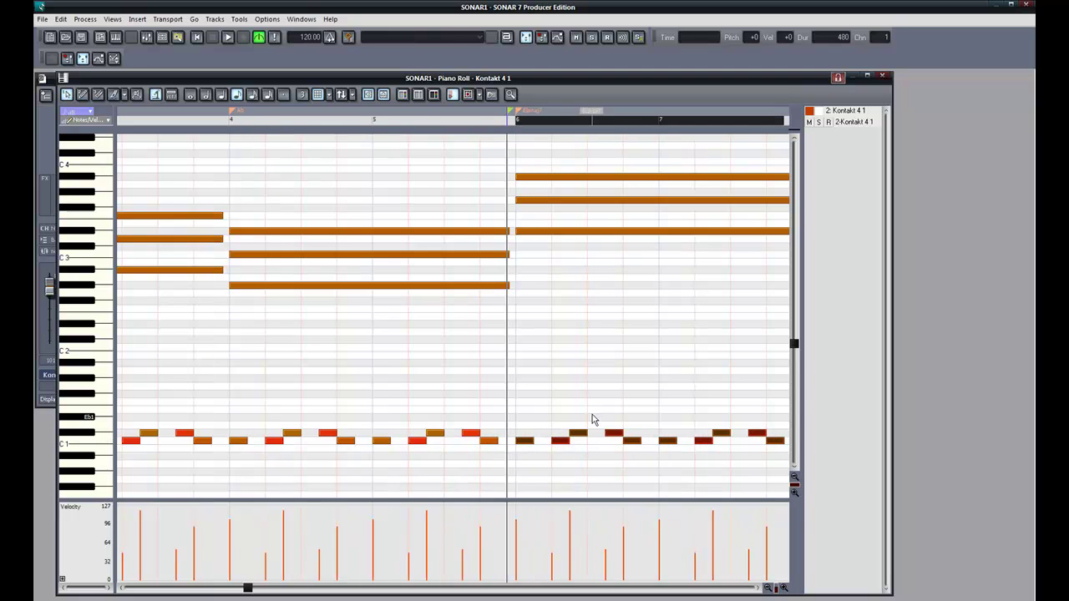
{"action": "left_click_drag", "start_coordinate": [247, 588], "coordinate": [351, 587]}
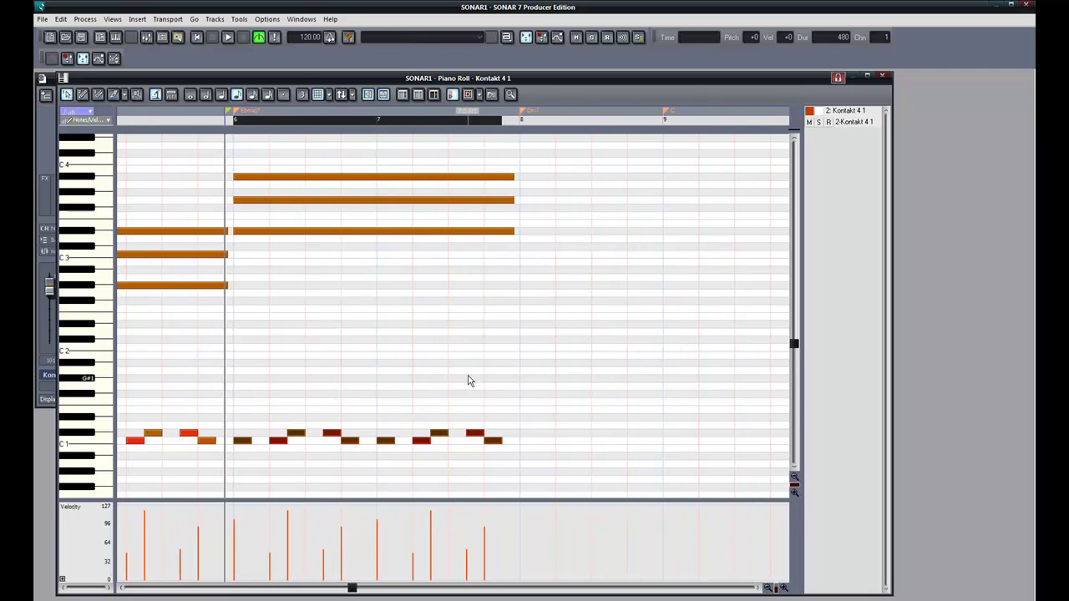
{"action": "left_click_drag", "start_coordinate": [476, 377], "coordinate": [233, 140]}
{"action": "key", "text": "space"}
{"action": "scroll", "coordinate": [488, 220], "scroll_direction": "up", "scroll_amount": 1}
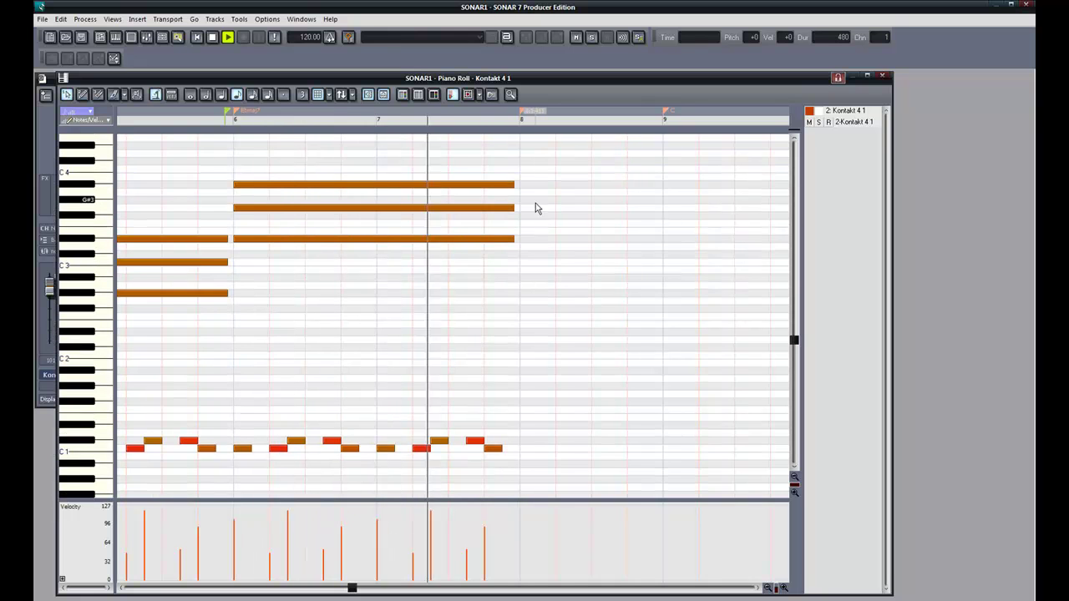
Copy the chord to bar 8 and lower its F#3 note to F3
{"action": "left_click_drag", "start_coordinate": [451, 164], "coordinate": [556, 245]}
{"action": "key", "text": "space"}
{"action": "left_click", "coordinate": [502, 227]}
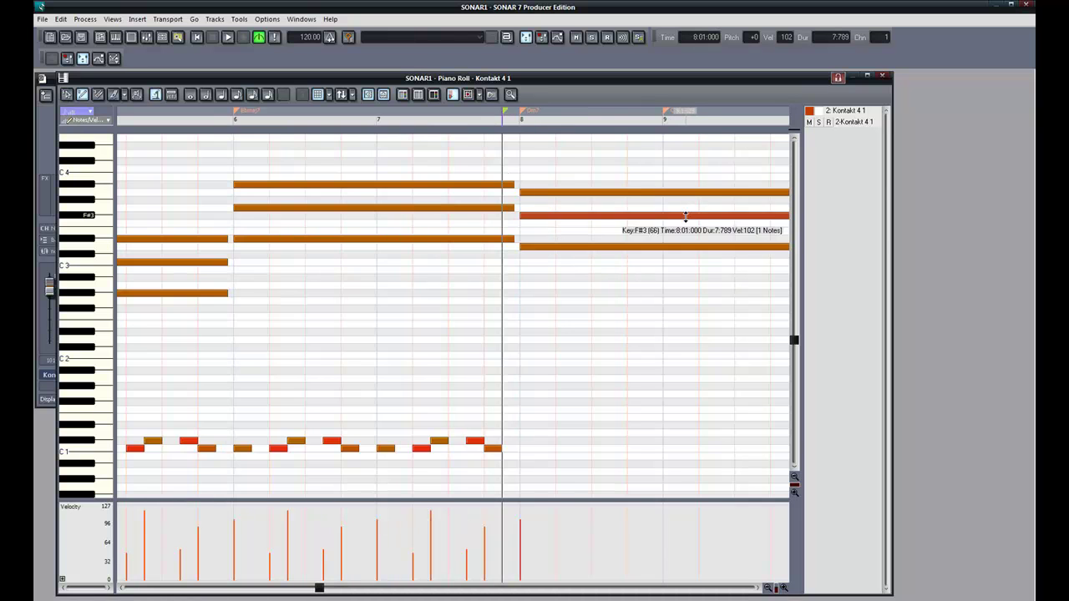
{"action": "left_click_drag", "start_coordinate": [685, 218], "coordinate": [685, 223]}
{"action": "left_click", "coordinate": [618, 245]}
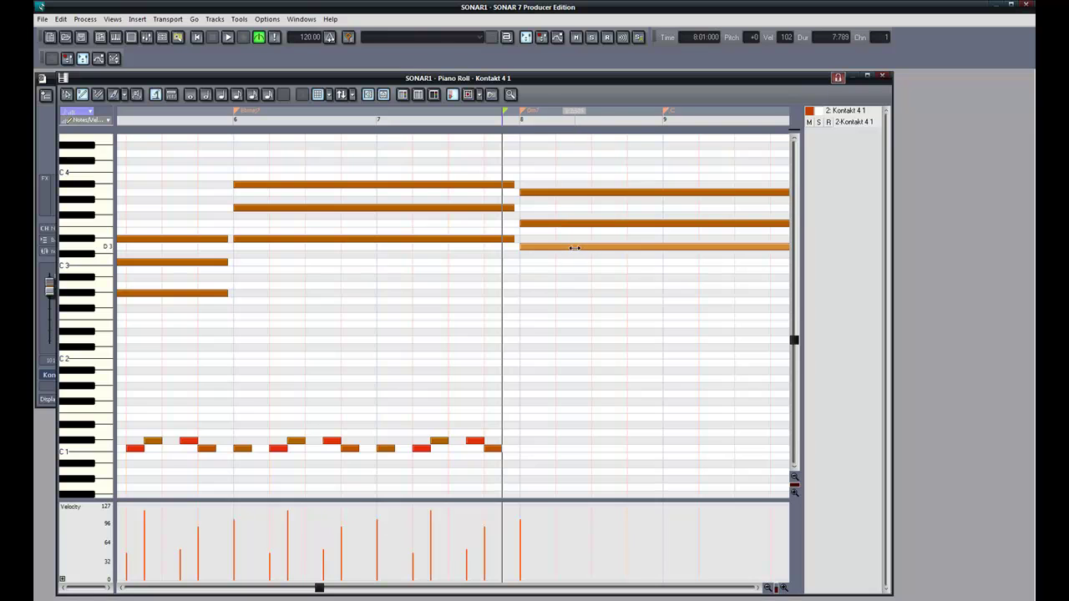
{"action": "left_click", "coordinate": [630, 223]}
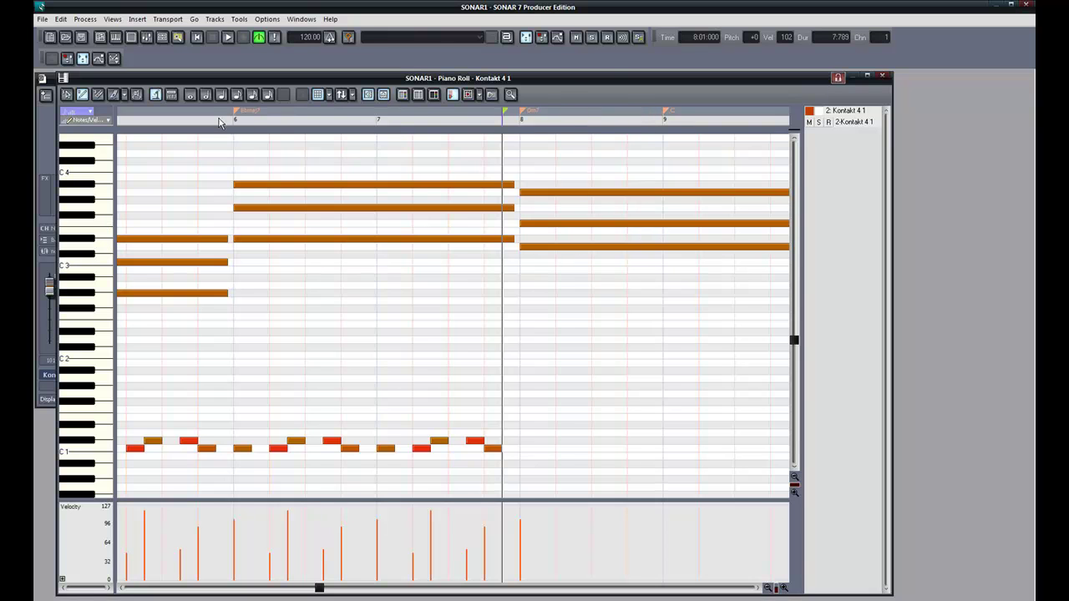
Copy the strum pattern beneath the bar 8 chord
{"action": "left_click", "coordinate": [218, 122]}
{"action": "left_click_drag", "start_coordinate": [554, 376], "coordinate": [521, 446]}
{"action": "left_click", "coordinate": [515, 125]}
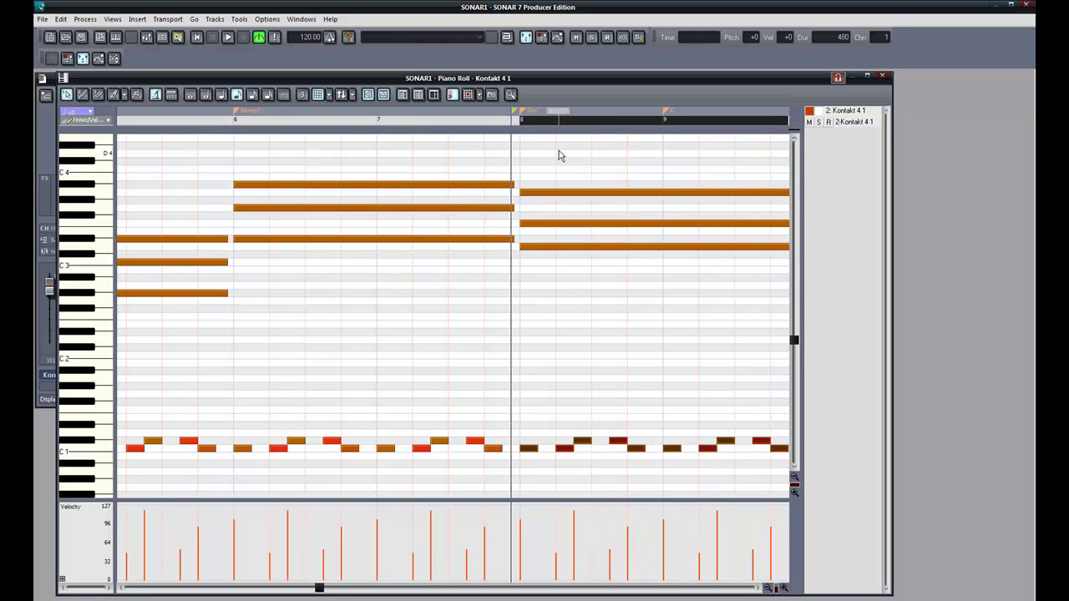
{"action": "left_click", "coordinate": [513, 126]}
{"action": "left_click", "coordinate": [514, 124]}
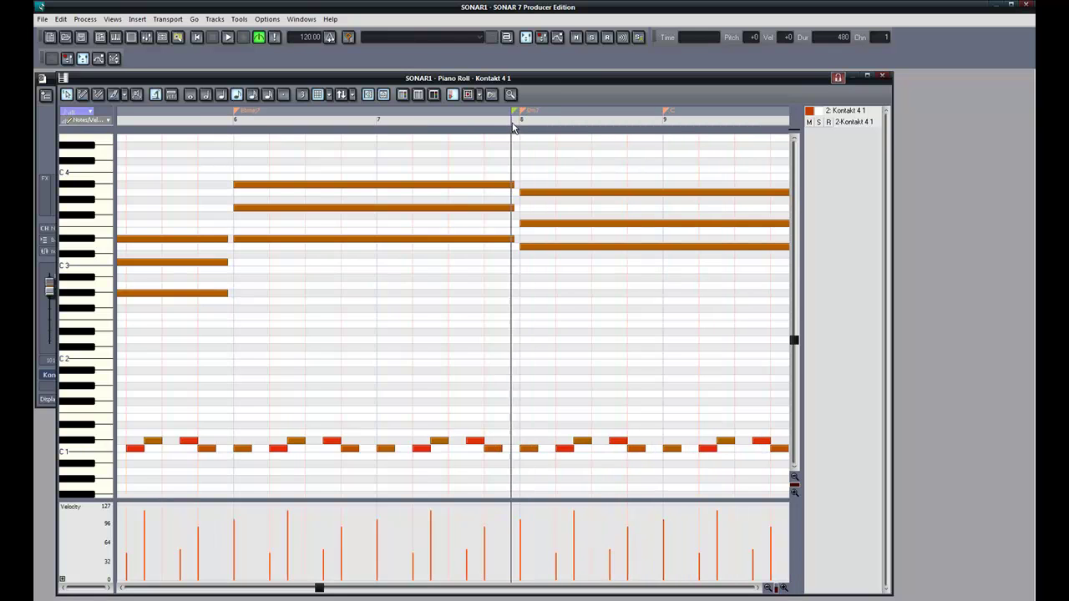
Add a fourth, top note to the bar 8 chord and trim the chord to end at bar 9
{"action": "left_click", "coordinate": [525, 262]}
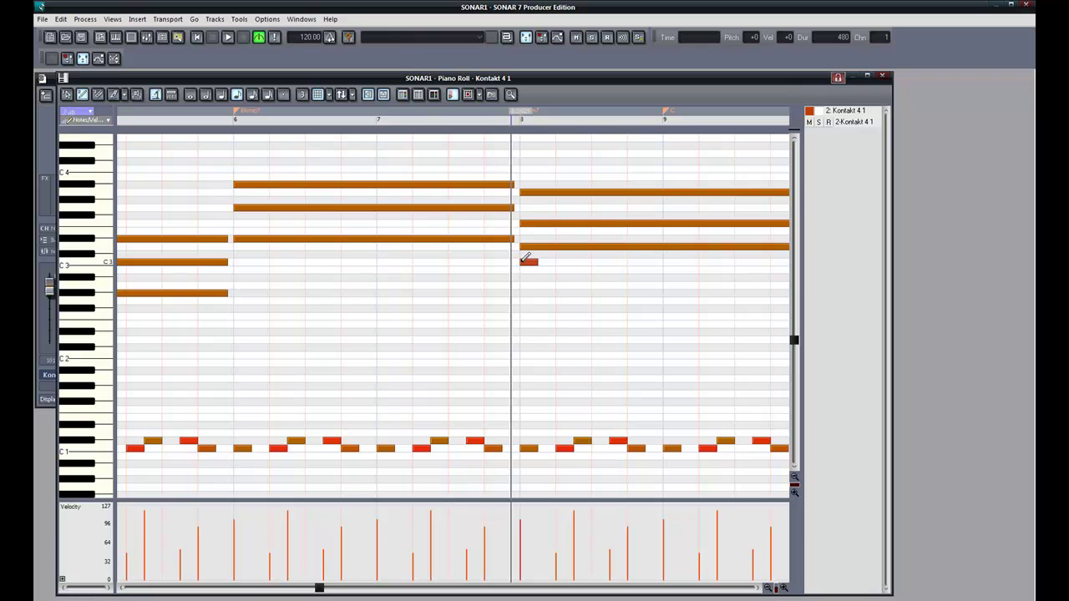
{"action": "left_click_drag", "start_coordinate": [524, 259], "coordinate": [666, 281]}
{"action": "left_click_drag", "start_coordinate": [721, 235], "coordinate": [615, 175]}
{"action": "left_click", "coordinate": [627, 177]}
Extend the top note to bar 10, add two one-bar notes including E3 at bar 9, and play back
{"action": "key", "text": "space"}
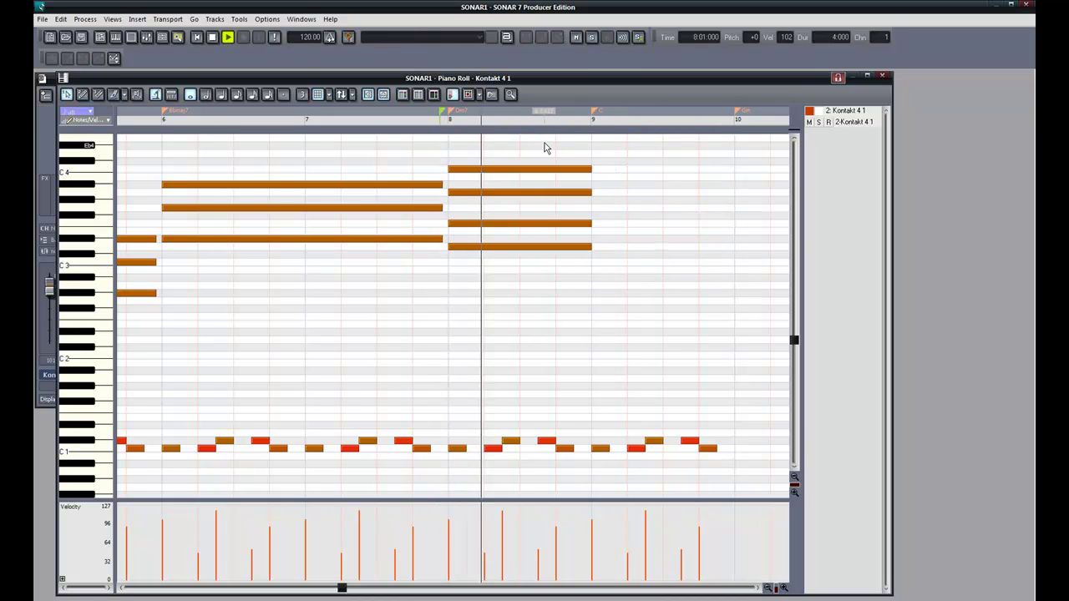
{"action": "key", "text": "space"}
{"action": "left_click", "coordinate": [583, 124]}
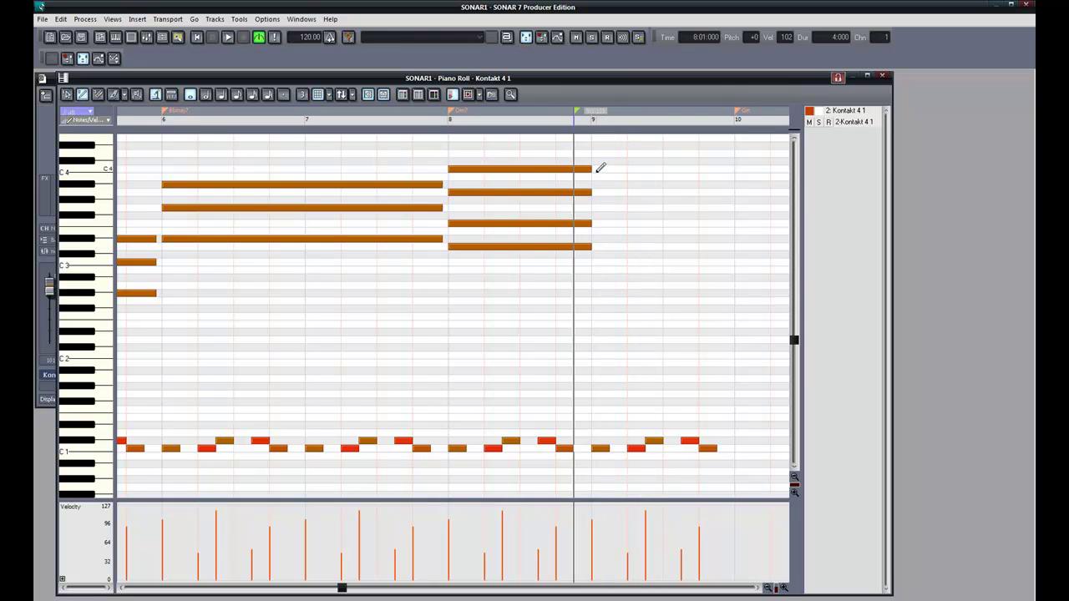
{"action": "left_click_drag", "start_coordinate": [591, 169], "coordinate": [735, 169]}
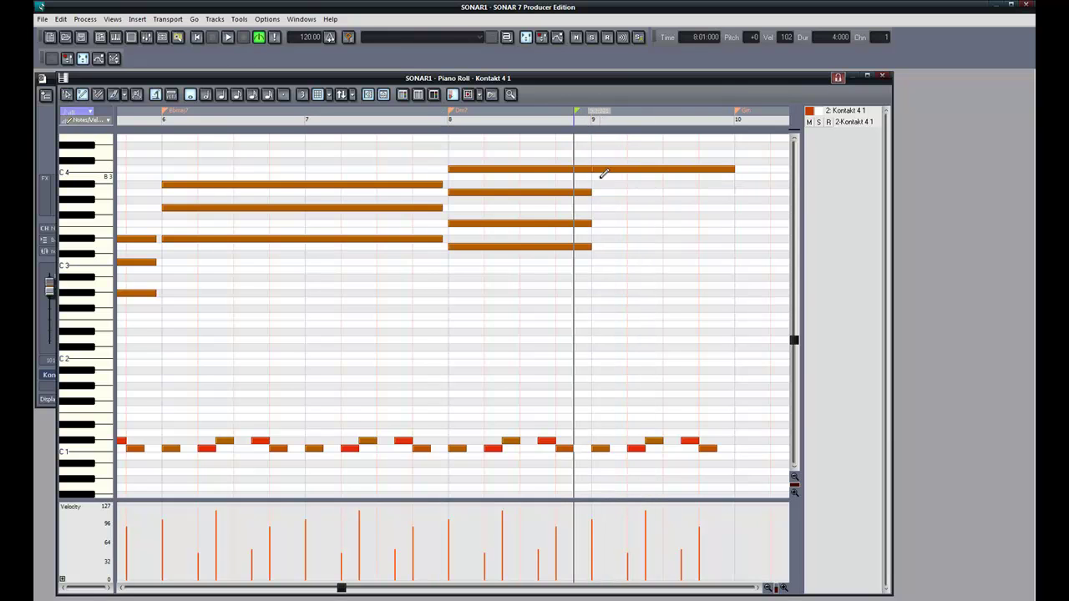
{"action": "left_click", "coordinate": [598, 207]}
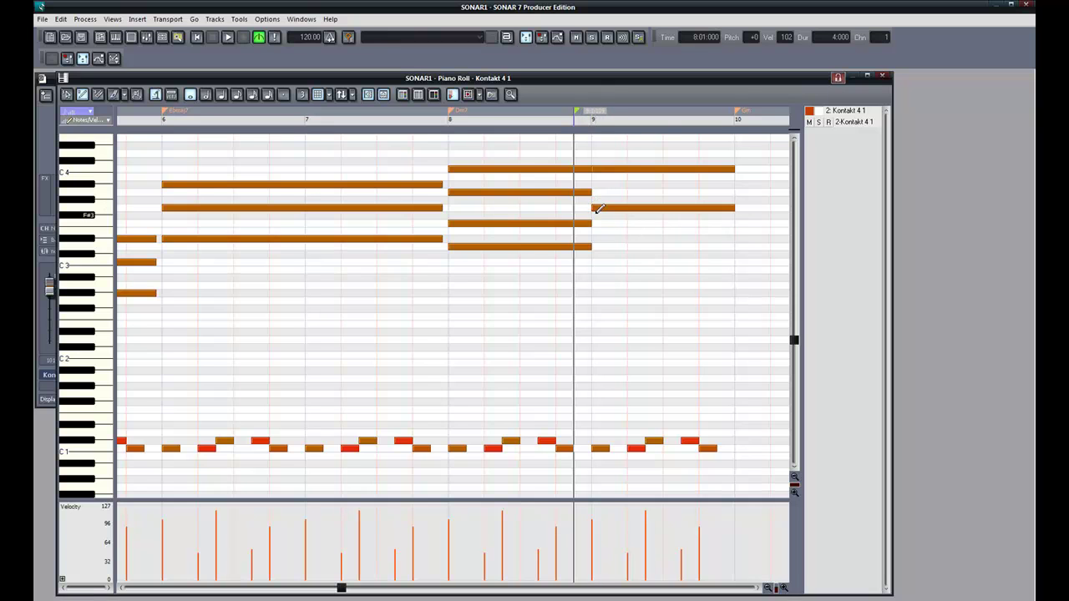
{"action": "left_click_drag", "start_coordinate": [603, 237], "coordinate": [598, 226]}
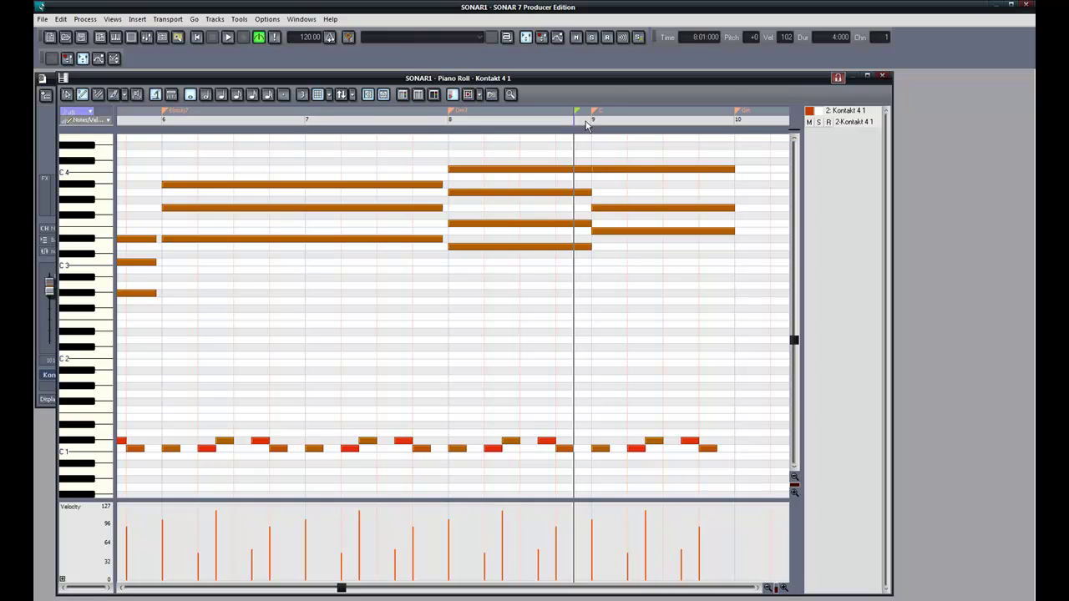
{"action": "key", "text": "space"}
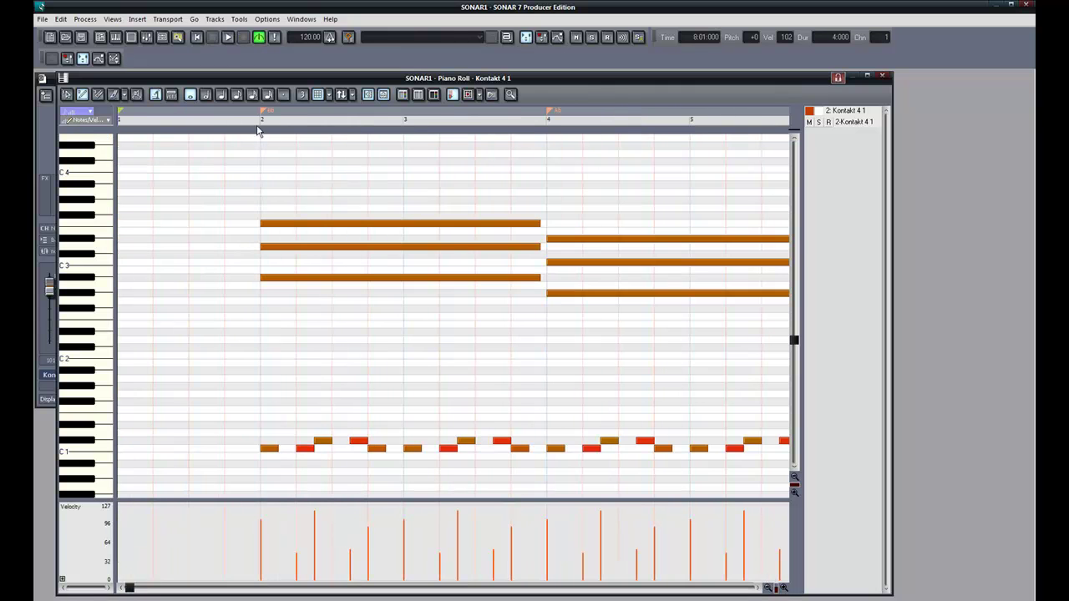
{"action": "left_click_drag", "start_coordinate": [131, 588], "coordinate": [153, 530]}
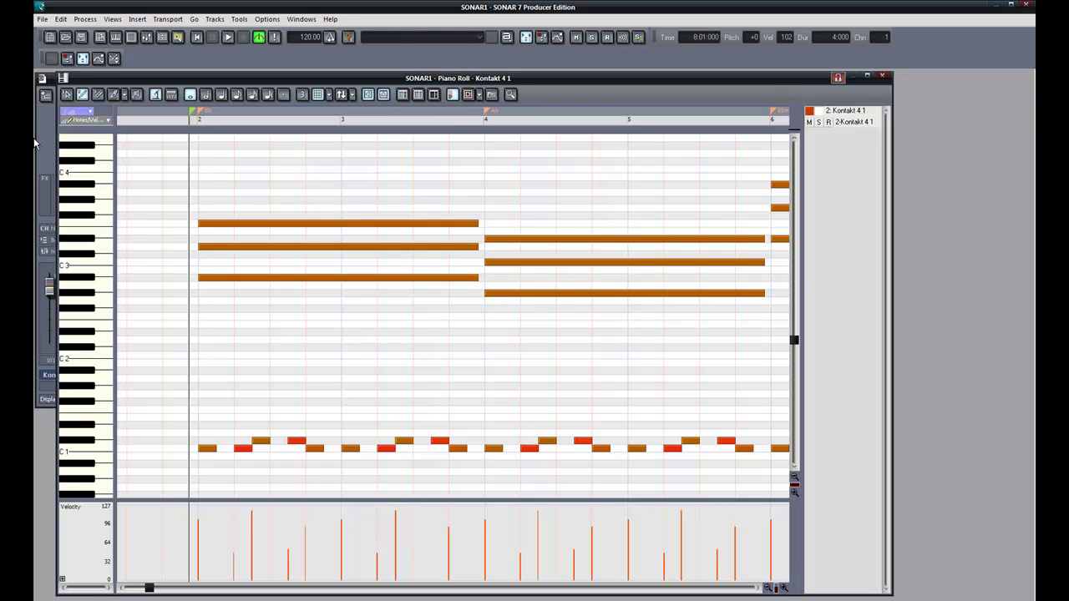
Switch the lower lane from note velocity to MIDI Control 1 on channel 1
{"action": "left_click", "coordinate": [107, 121]}
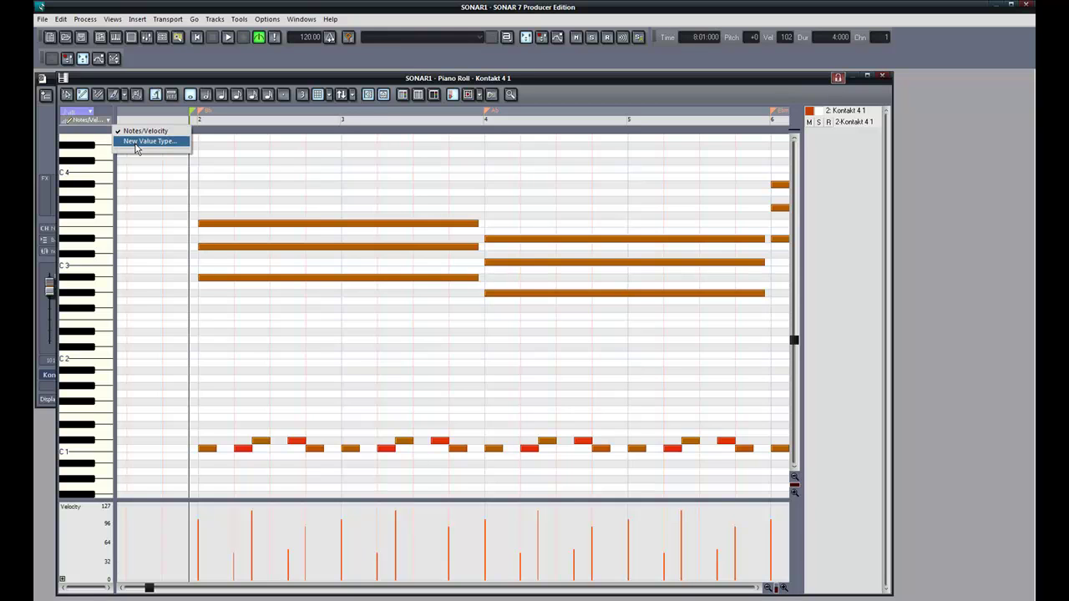
{"action": "left_click", "coordinate": [136, 142]}
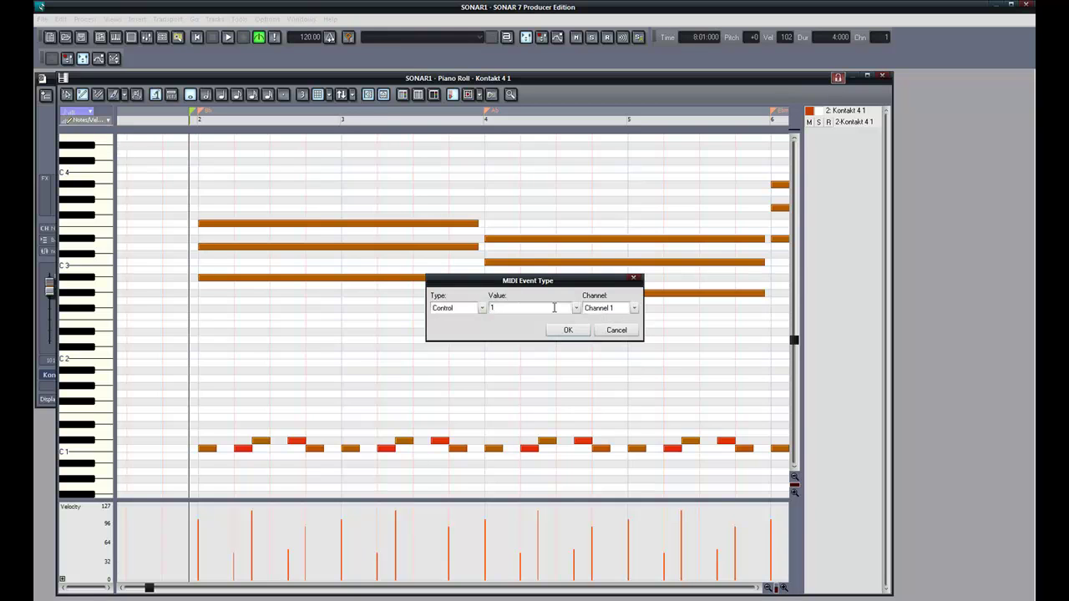
{"action": "key", "text": "Return"}
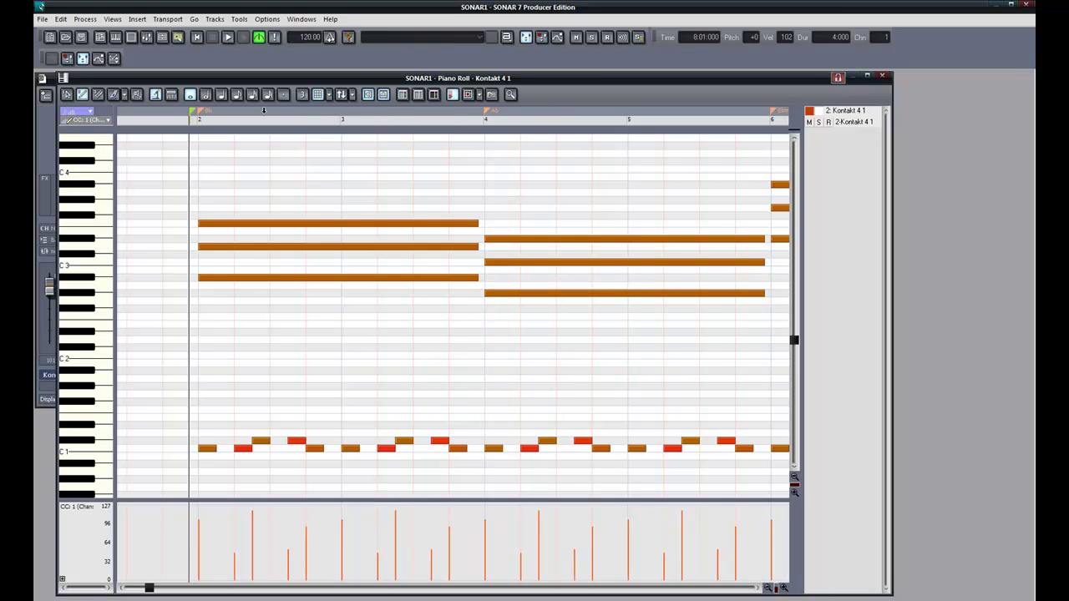
{"action": "left_click", "coordinate": [162, 37]}
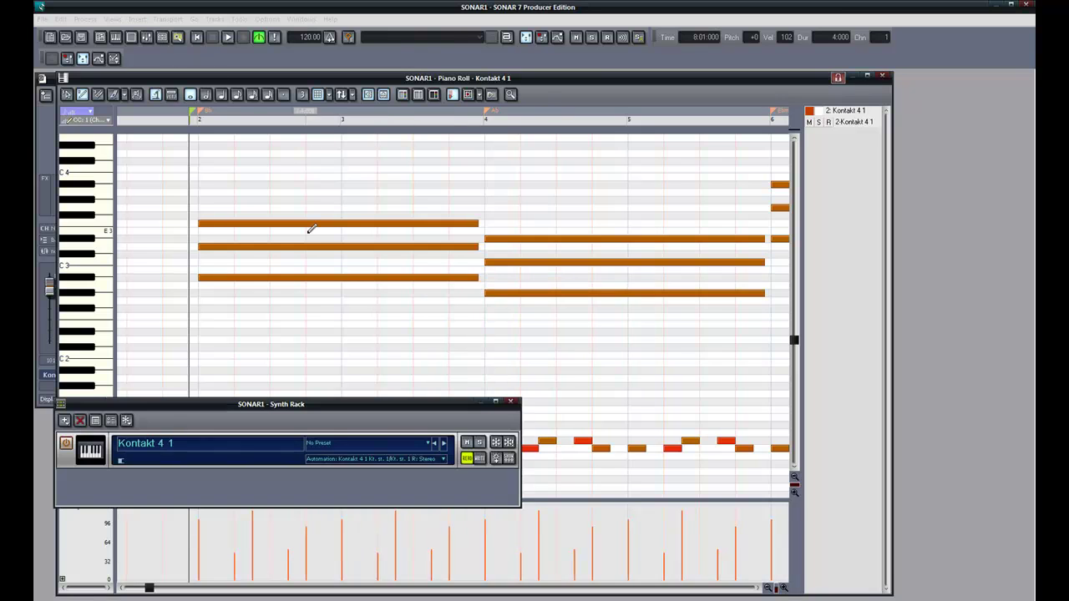
{"action": "left_click", "coordinate": [511, 400]}
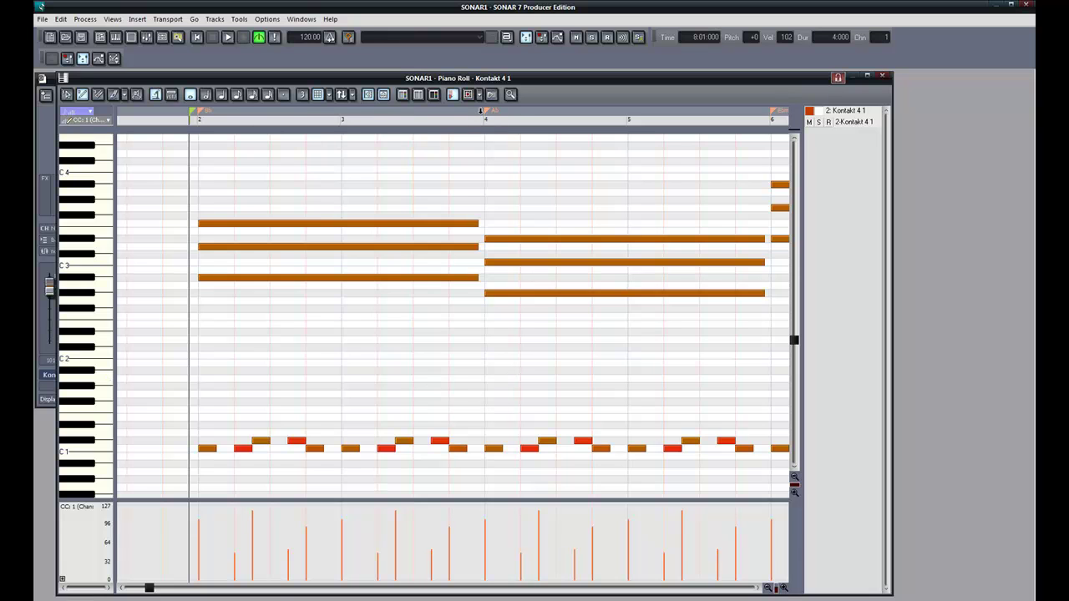
Set the now time to bar 4 and audition the passage from there several times
{"action": "left_click", "coordinate": [478, 123]}
{"action": "key", "text": "space"}
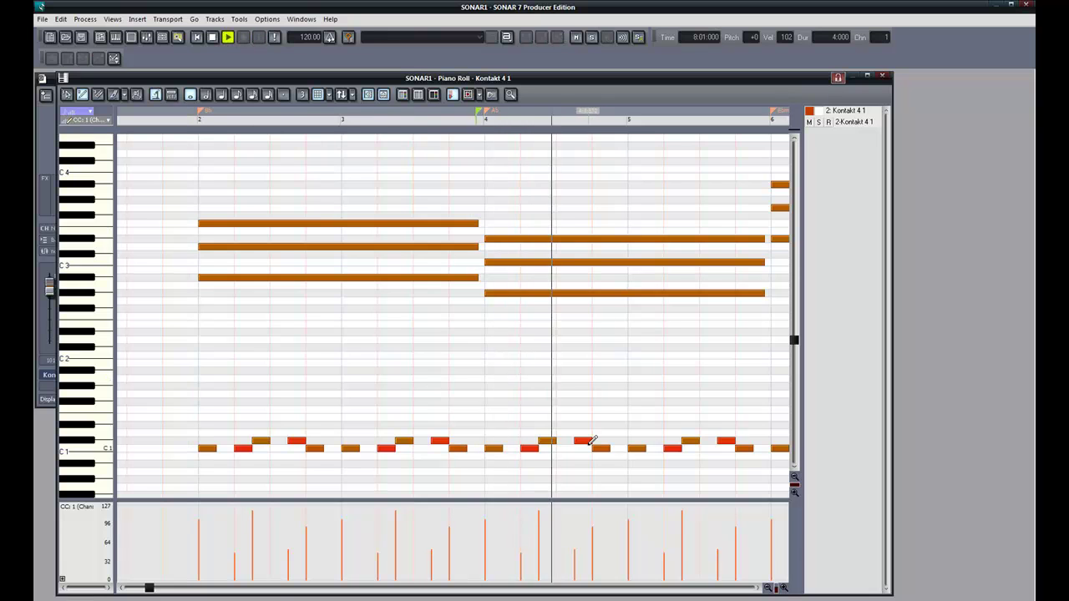
{"action": "key", "text": "space"}
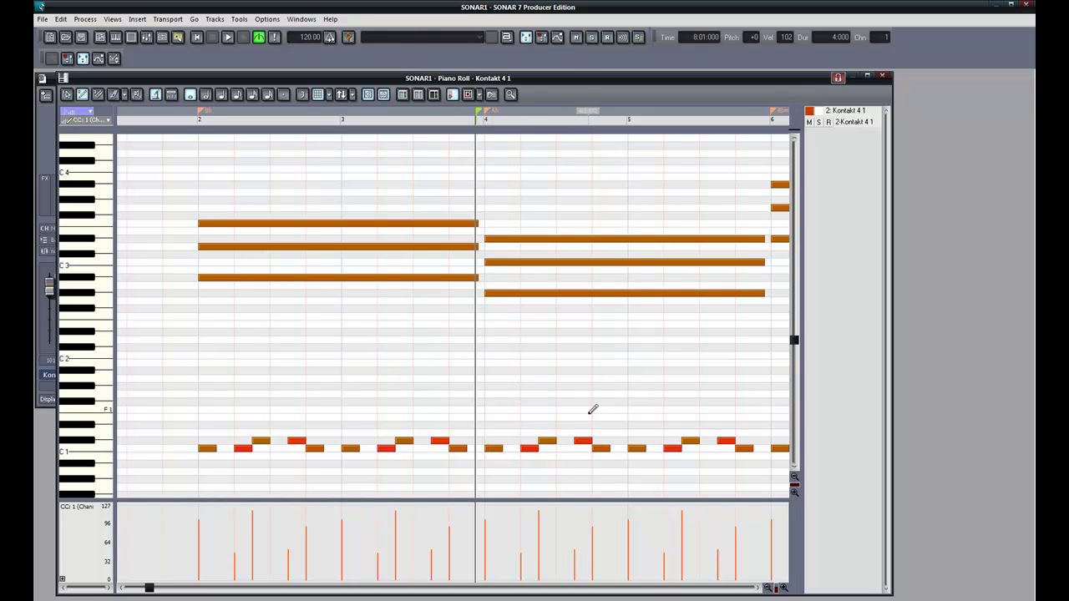
{"action": "key", "text": "space"}
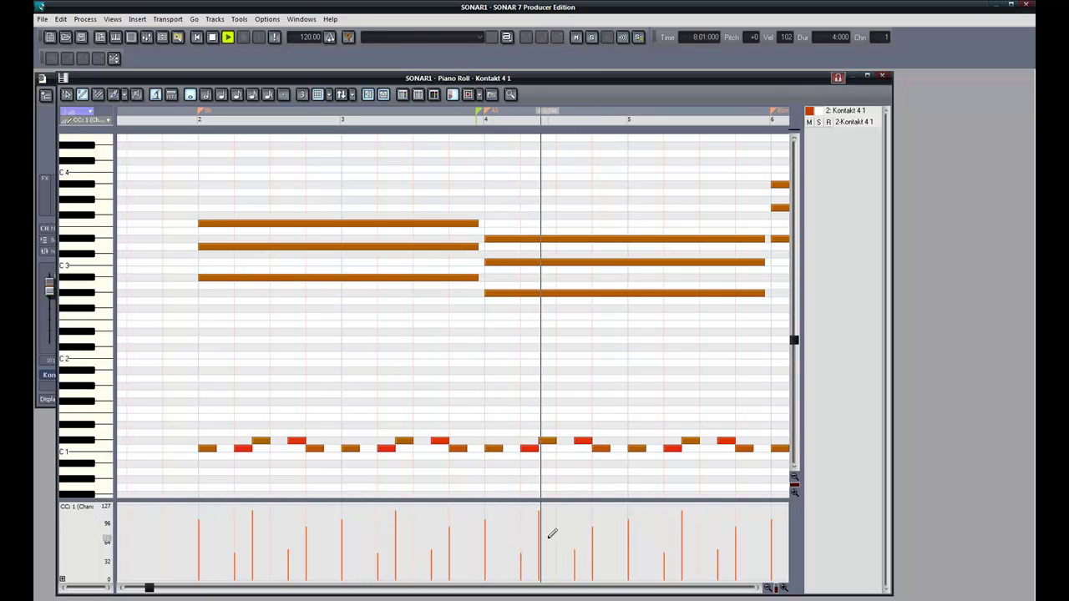
{"action": "key", "text": "space"}
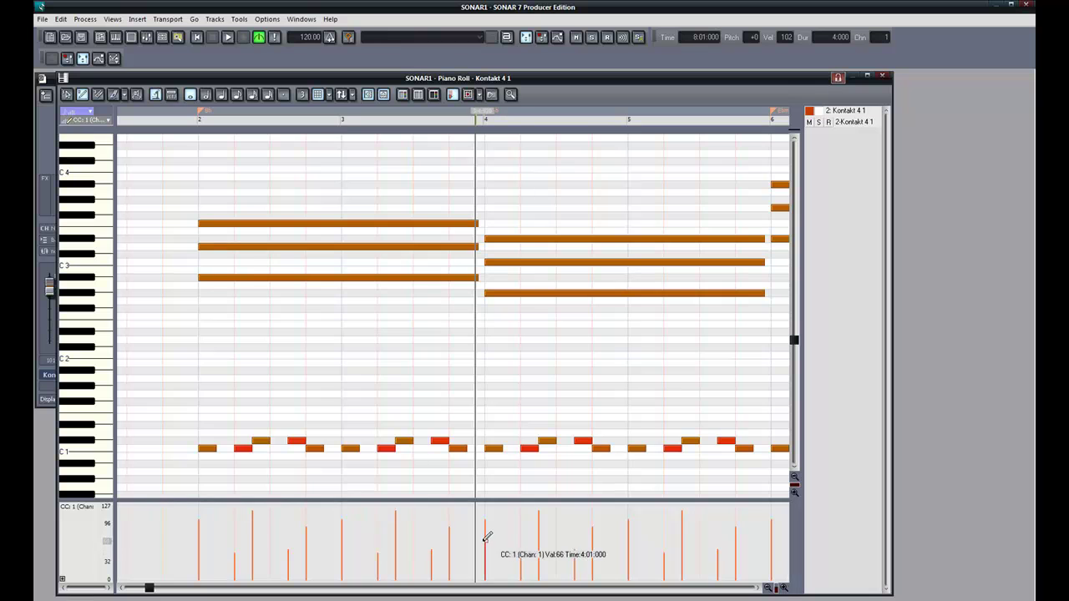
{"action": "key", "text": "space"}
{"action": "key", "text": "space"}
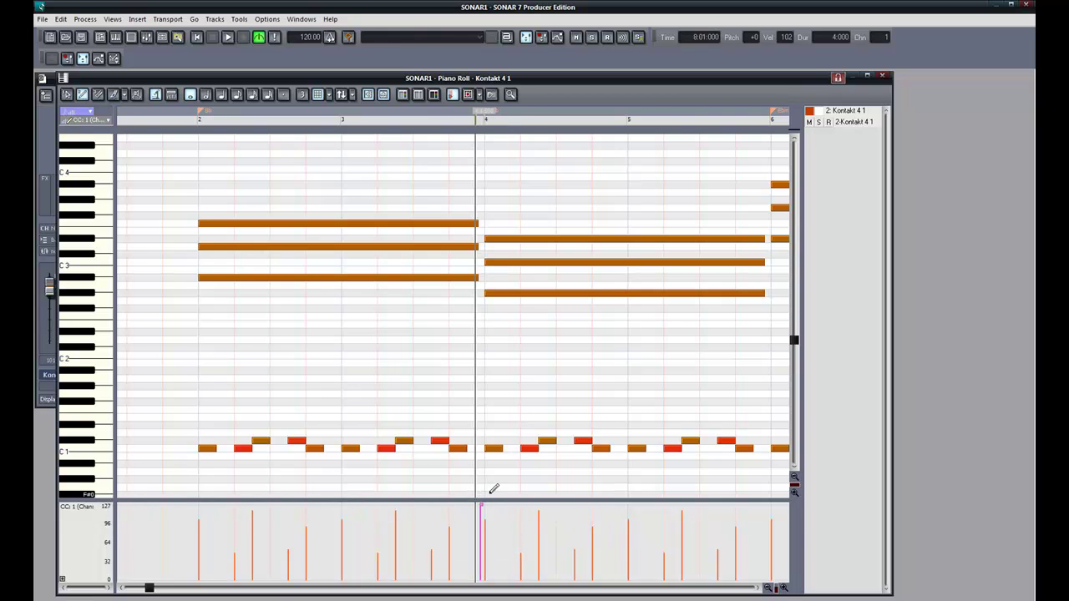
{"action": "key", "text": "space"}
{"action": "key", "text": "space"}
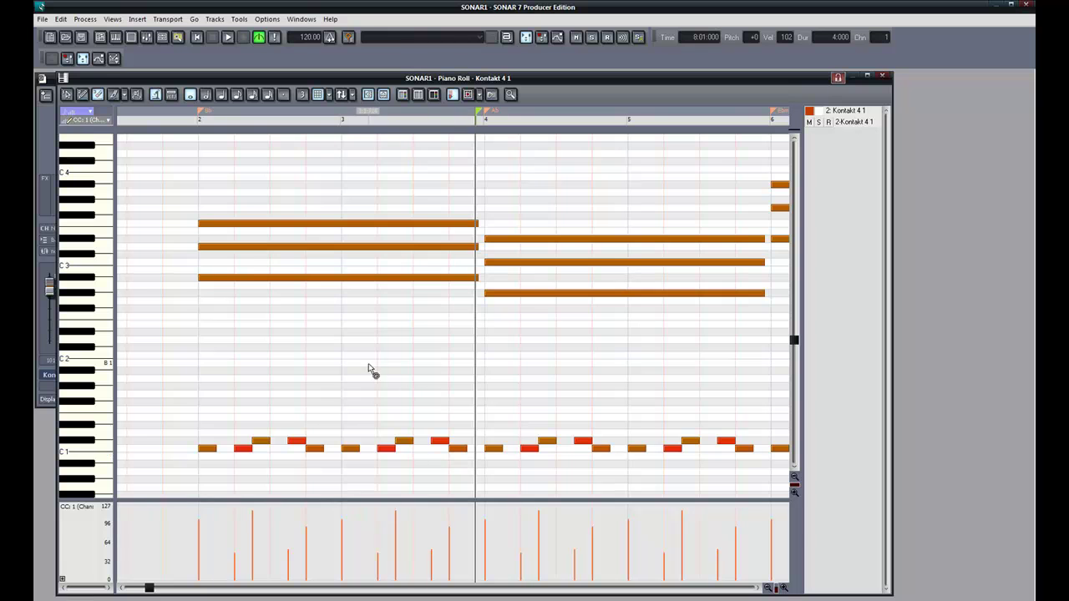
{"action": "key", "text": "space"}
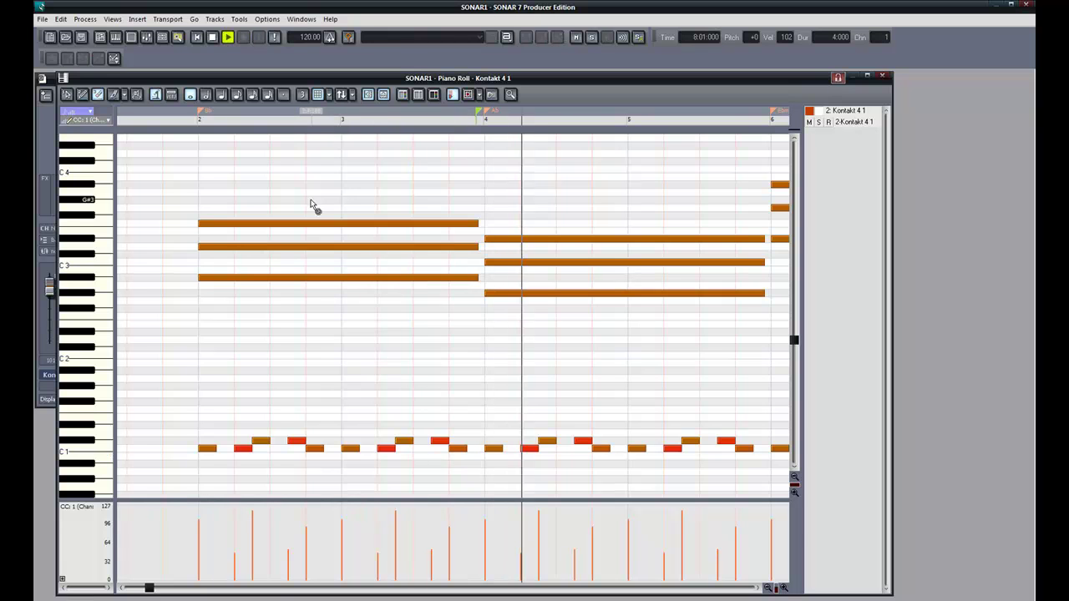
{"action": "key", "text": "space"}
Open Kontakt 4 1 from the synth rack and set the guitar's Detune to -1 in Preferences
{"action": "left_click", "coordinate": [162, 39]}
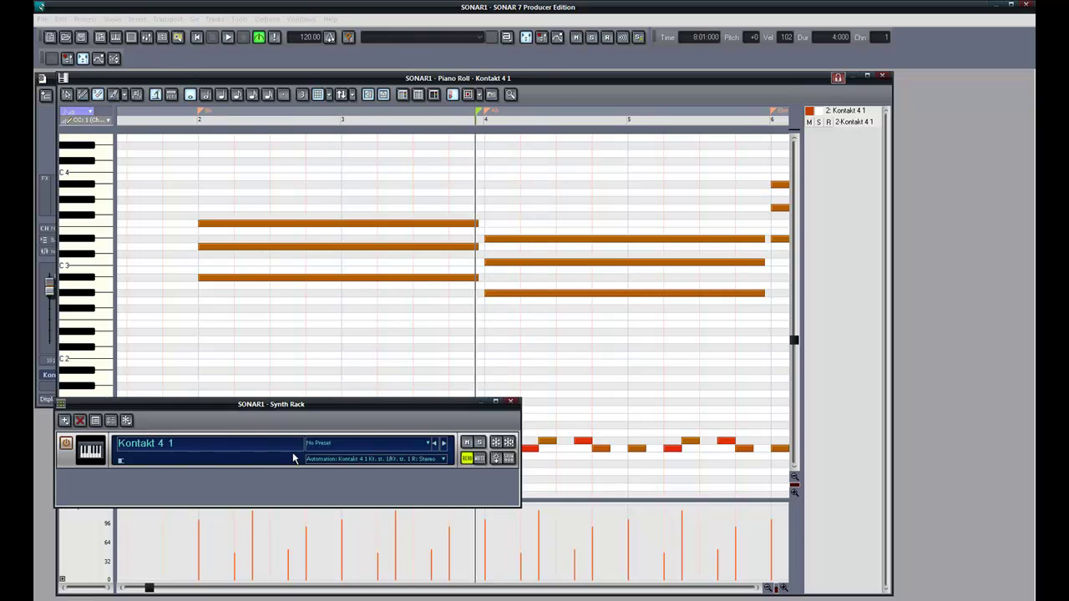
{"action": "double_click", "coordinate": [272, 466]}
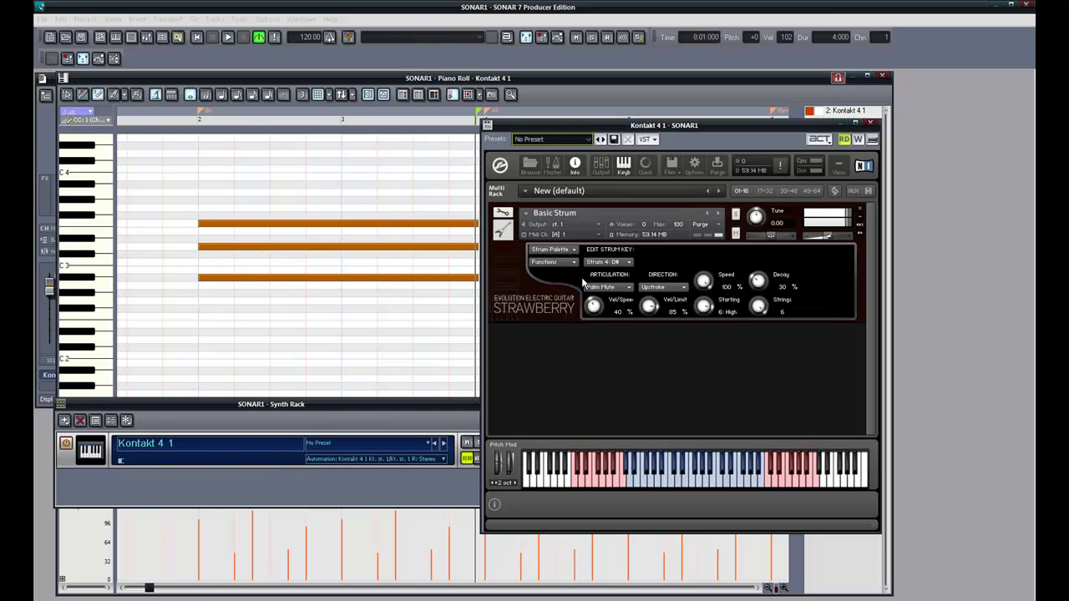
{"action": "left_click", "coordinate": [553, 250]}
{"action": "left_click", "coordinate": [556, 298]}
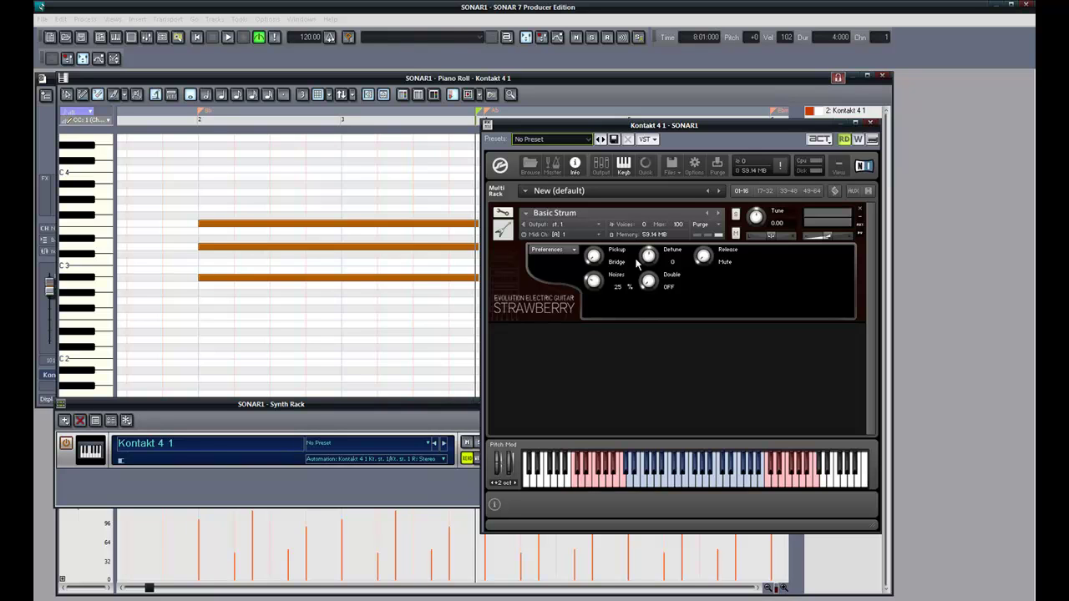
Set playback to start just before bar 2 and move the Kontakt window aside to uncover the notes
{"action": "left_click", "coordinate": [181, 119]}
{"action": "left_click", "coordinate": [650, 259]}
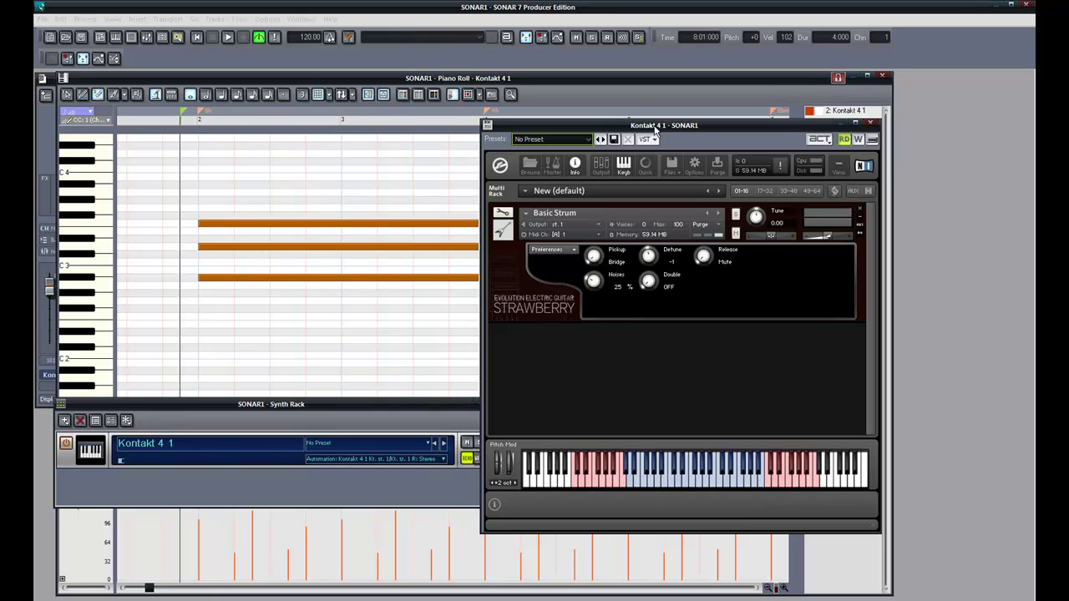
{"action": "left_click_drag", "start_coordinate": [656, 127], "coordinate": [735, 150]}
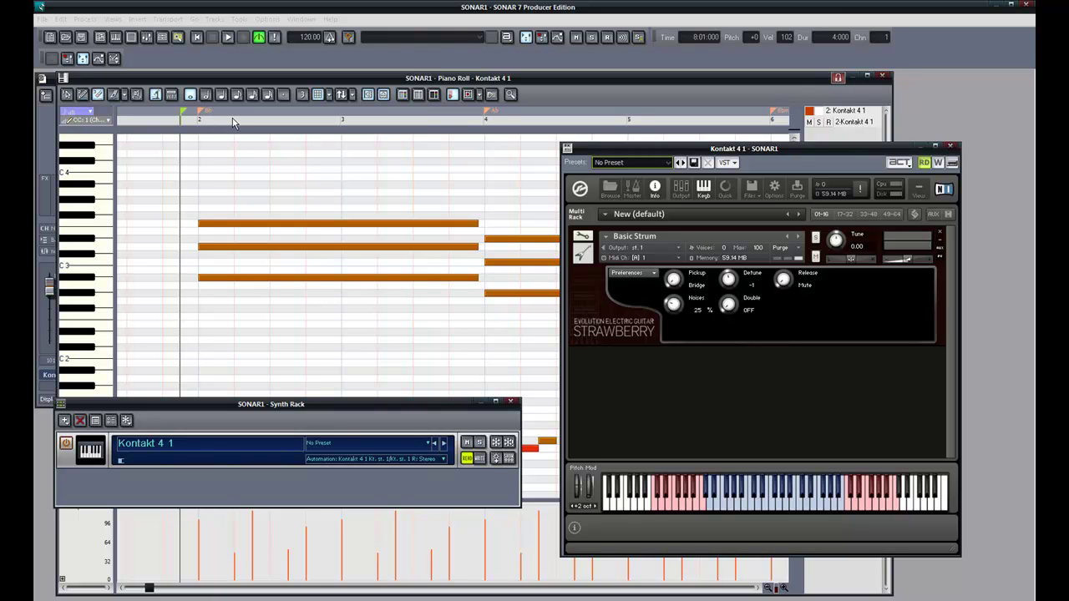
{"action": "key", "text": "space"}
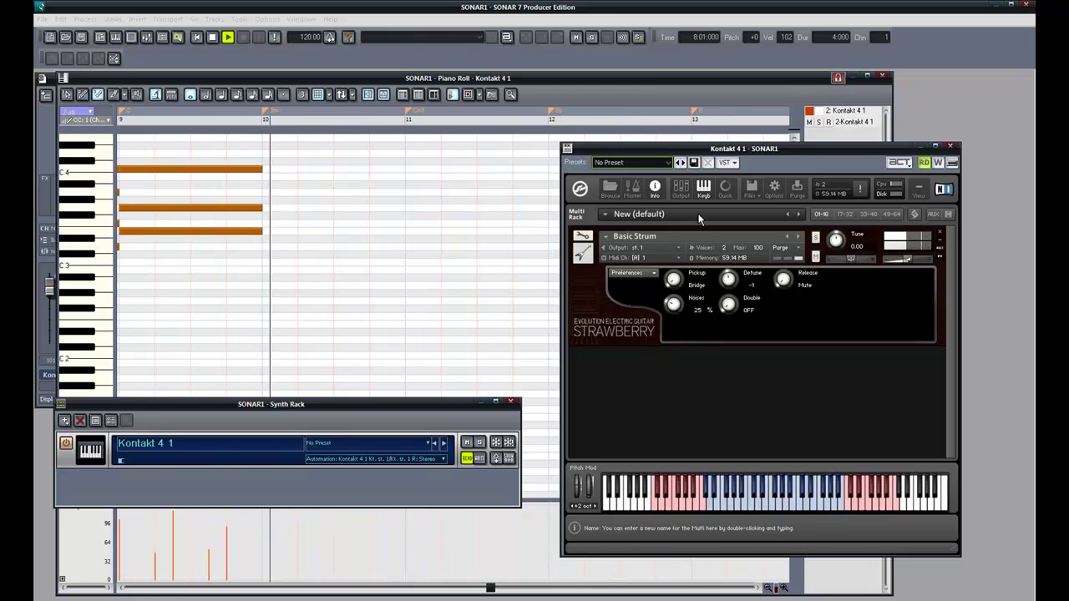
{"action": "key", "text": "space"}
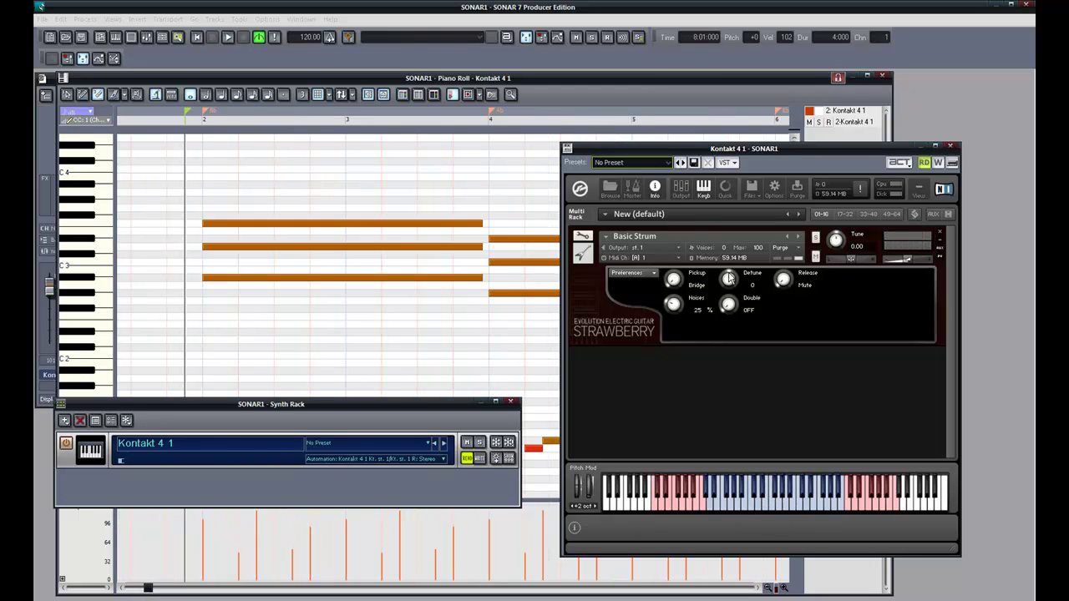
{"action": "key", "text": "space"}
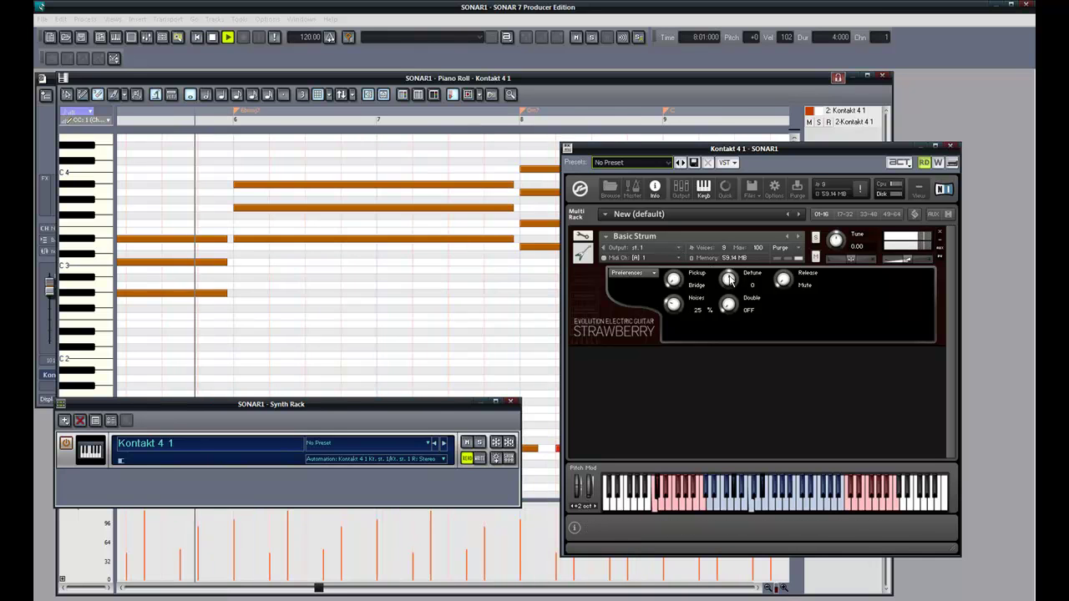
{"action": "key", "text": "space"}
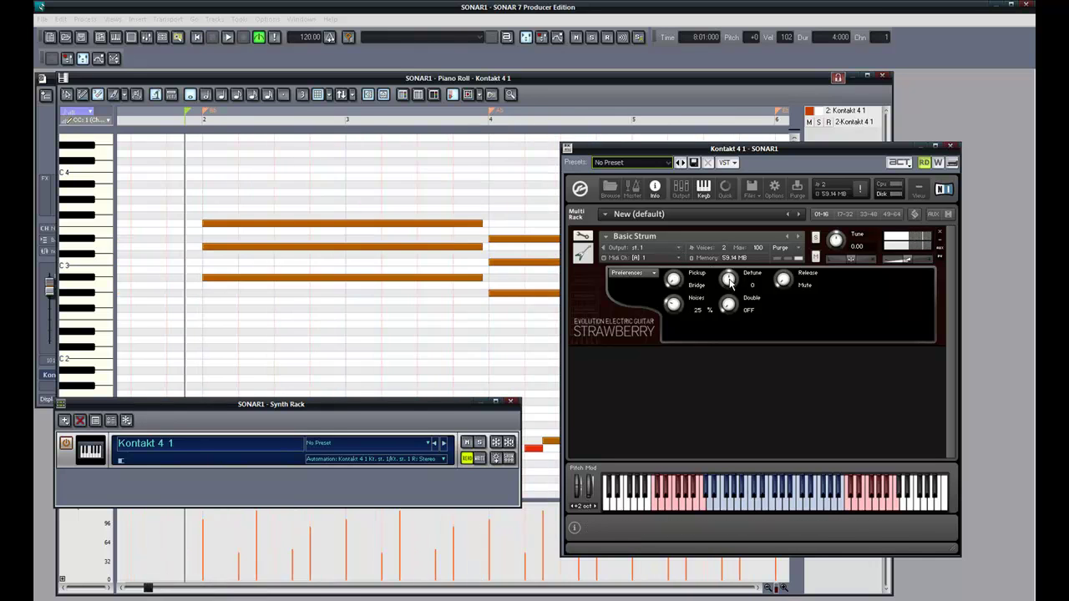
{"action": "left_click_drag", "start_coordinate": [729, 281], "coordinate": [726, 294]}
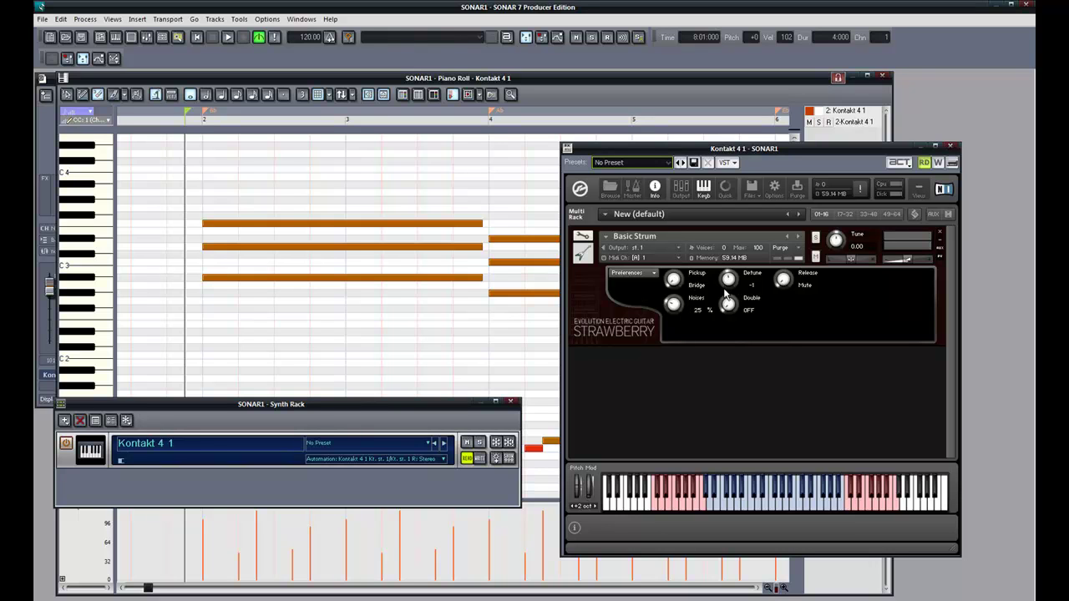